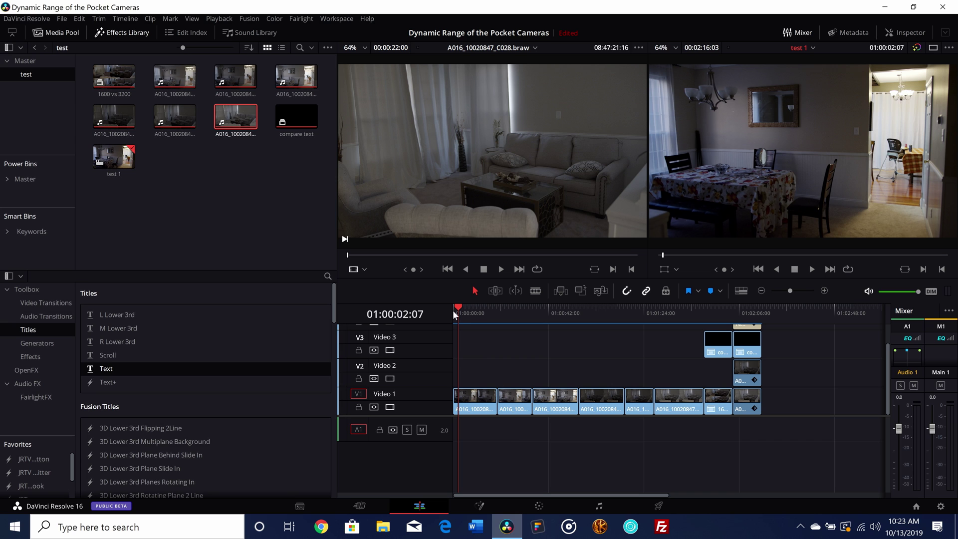
Switch from editing to the Color page and show the Camera Raw settings of the first clip
left_click_drag(479, 313, 507, 352)
left_click(558, 502)
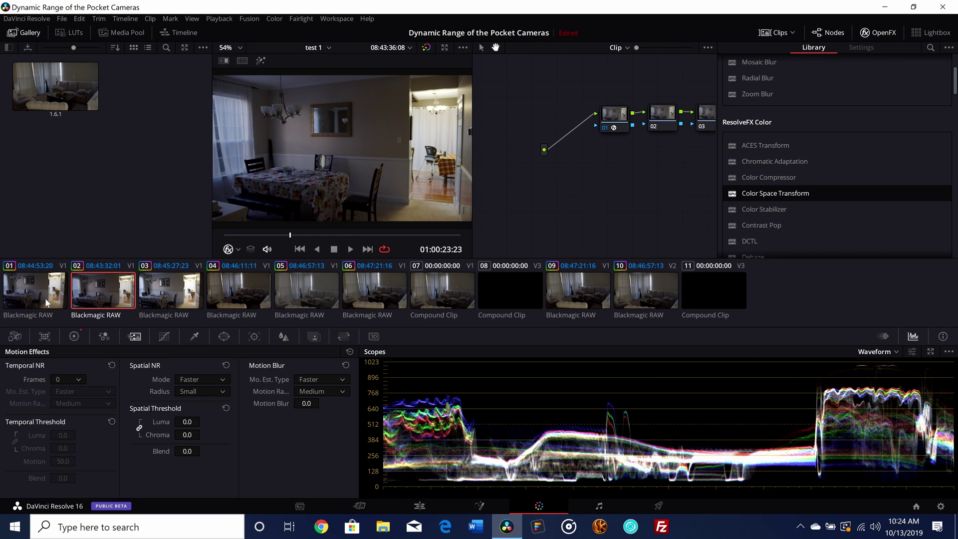
left_click(45, 298)
left_click(20, 336)
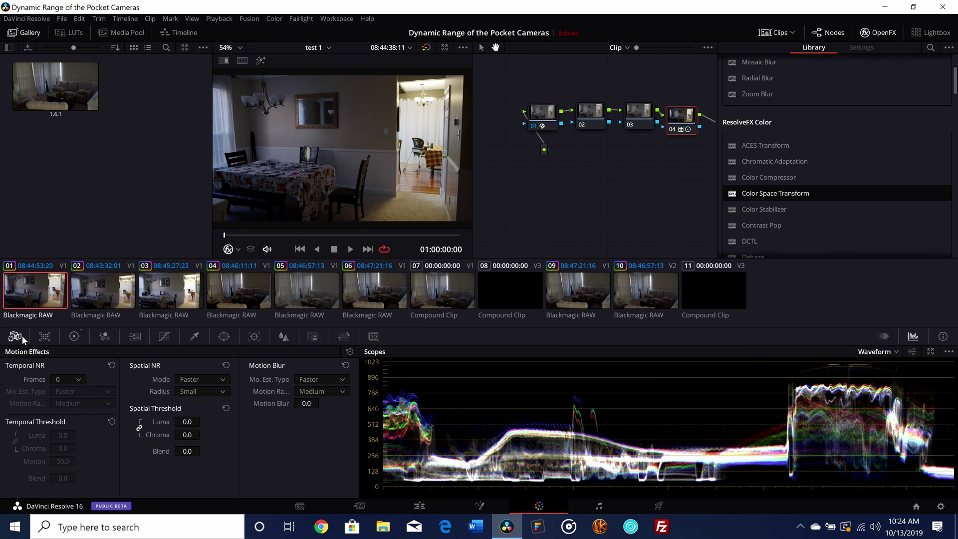
Compare the Camera Raw settings and waveforms of the first three dining room clips, ending on the first clip
left_click(95, 286)
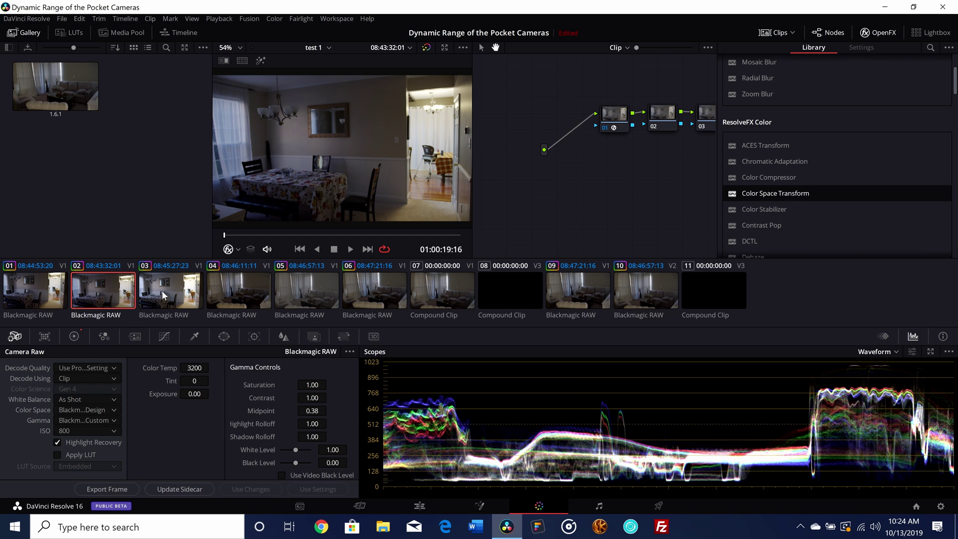
left_click(161, 294)
left_click(38, 303)
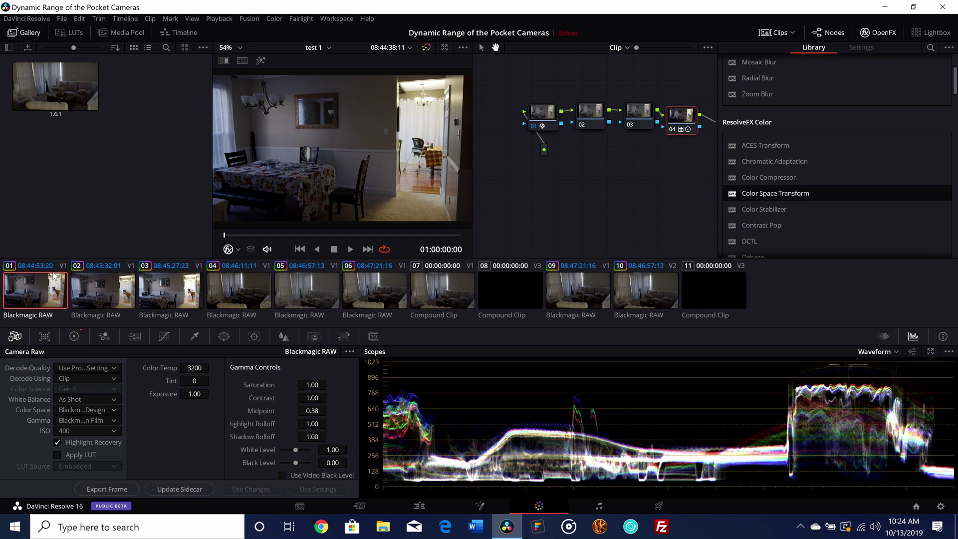
left_click(88, 285)
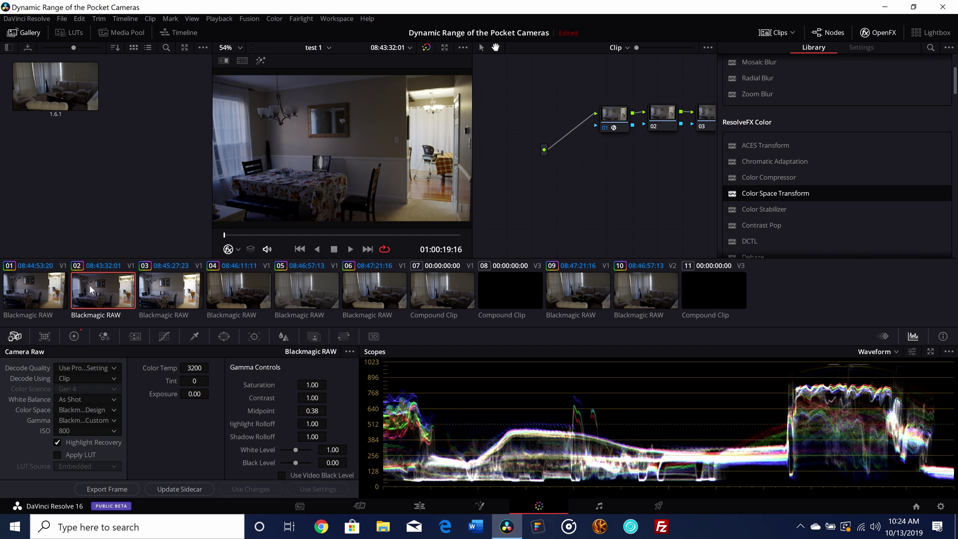
left_click(39, 283)
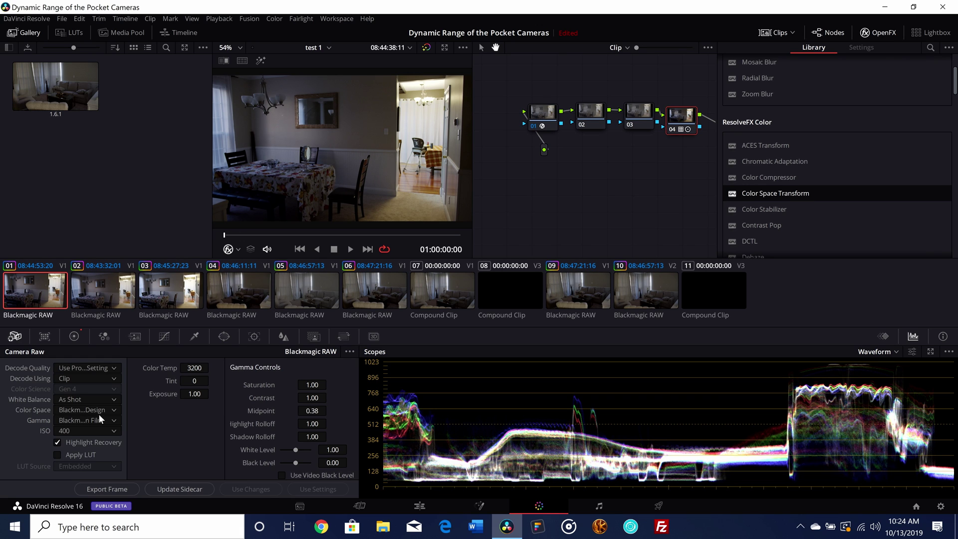
Toggle Highlight Recovery off and back on for the first clip while inspecting the lit chandelier and curtain beyond the doorway up close
left_click(59, 443)
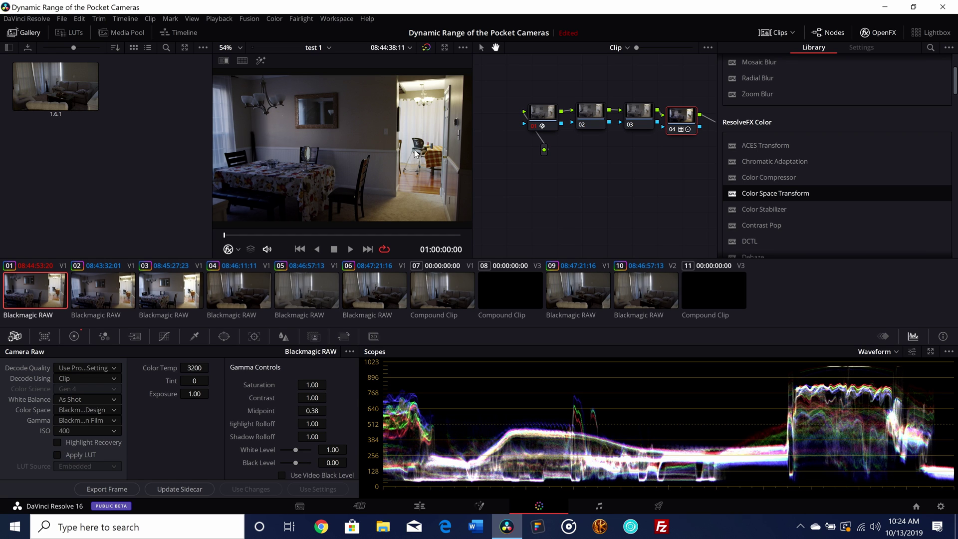
scroll(372, 164, "up", 5)
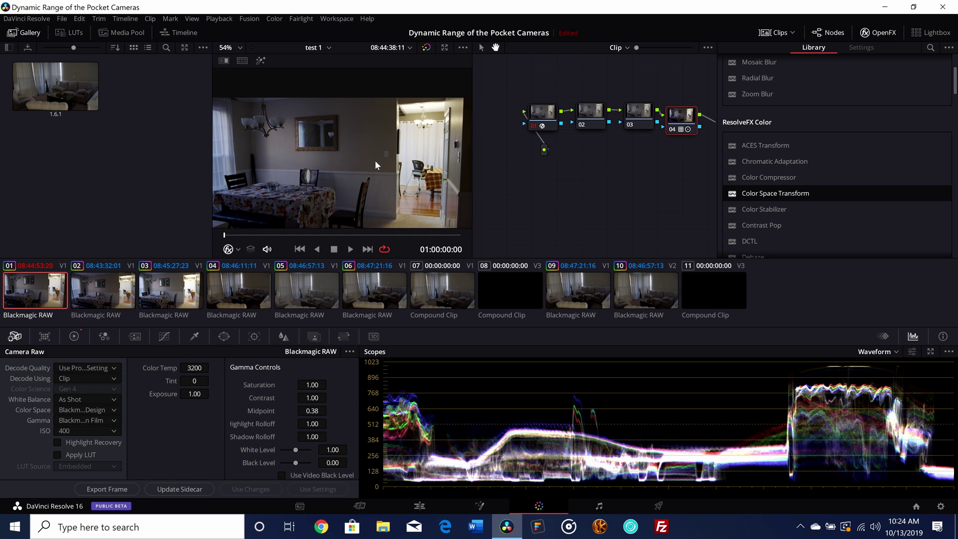
scroll(377, 157, "up", 3)
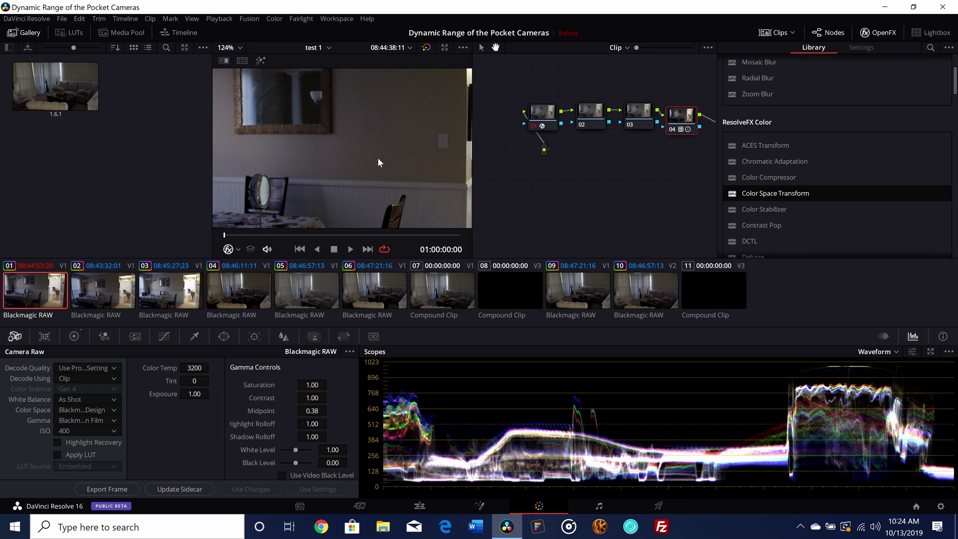
scroll(370, 151, "up", 5)
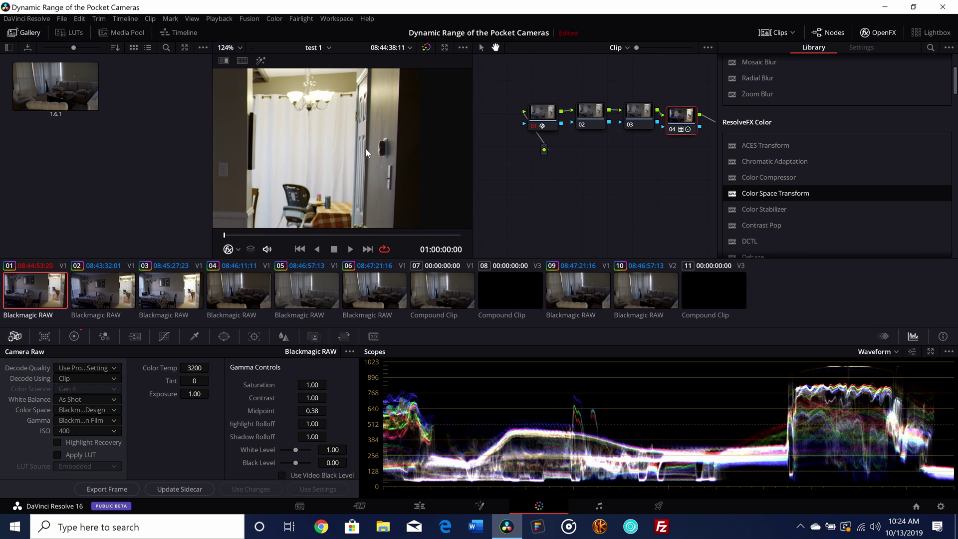
scroll(360, 150, "left", 5)
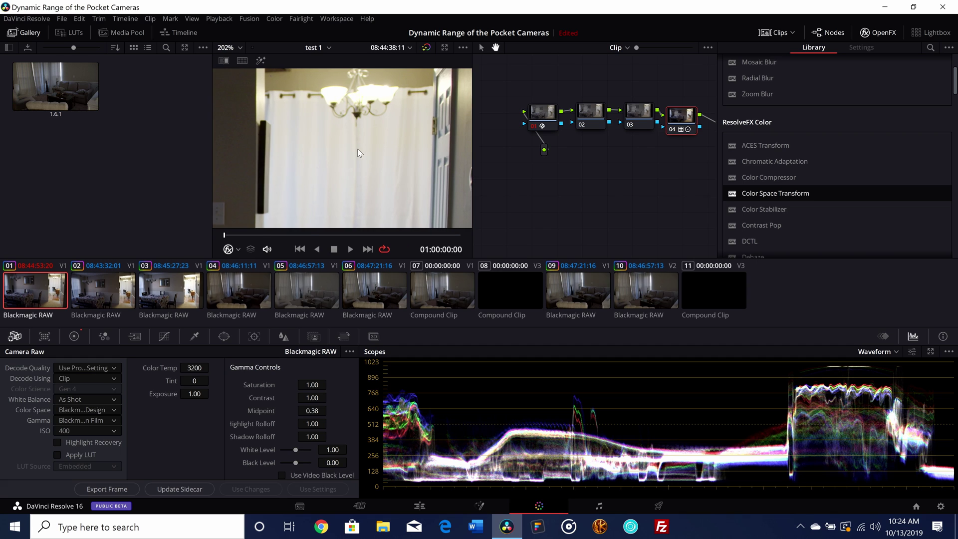
scroll(358, 149, "up", 3)
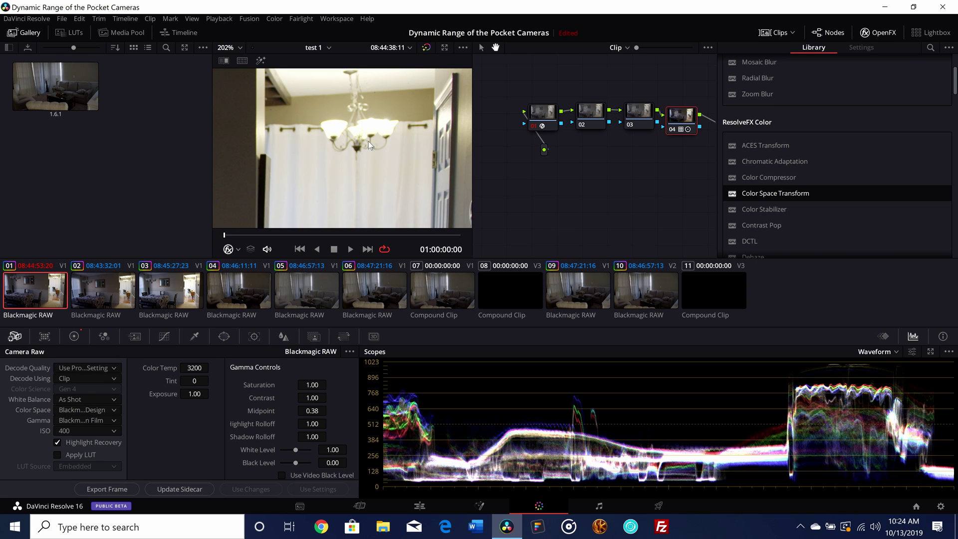
Inspect the lit chandelier in the second clip at 258% zoom while toggling Highlight Recovery
left_click(101, 298)
scroll(322, 191, "up", 3)
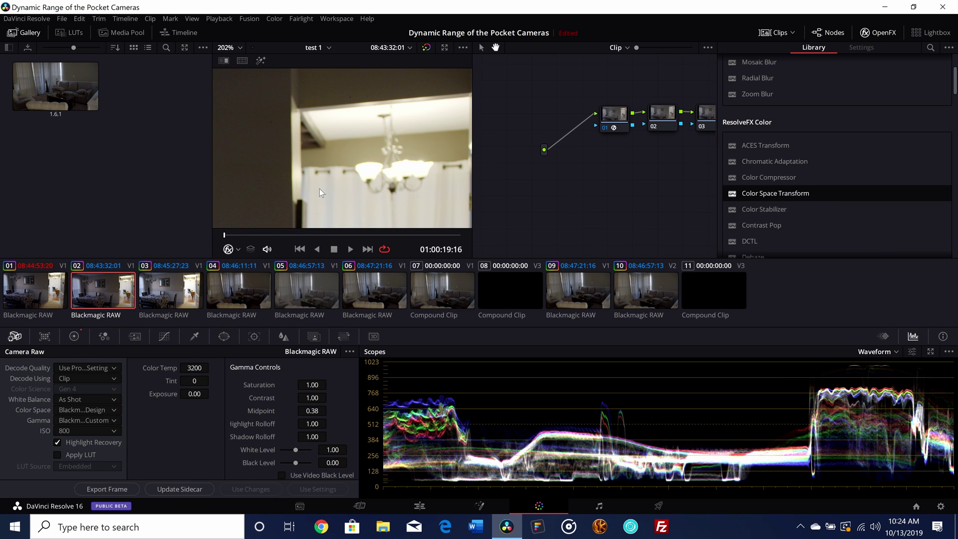
scroll(313, 181, "right", 3)
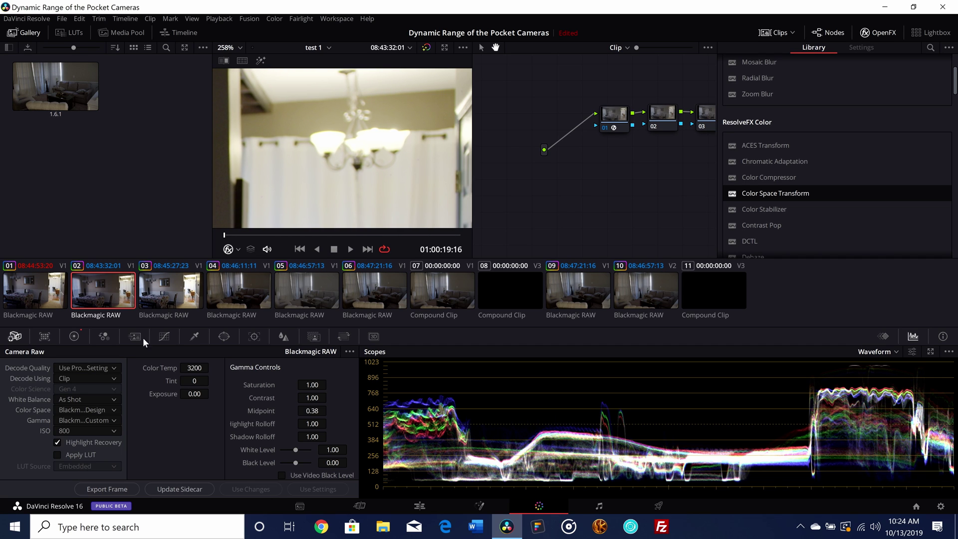
left_click(56, 443)
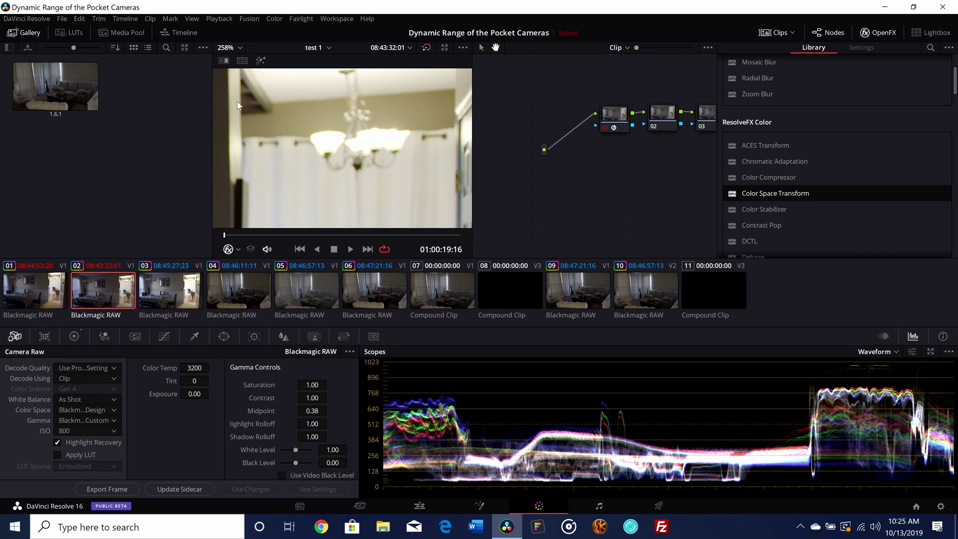
Fit the second clip's whole frame in the viewer and toggle its Highlight Recovery again
left_click(225, 48)
left_click(227, 59)
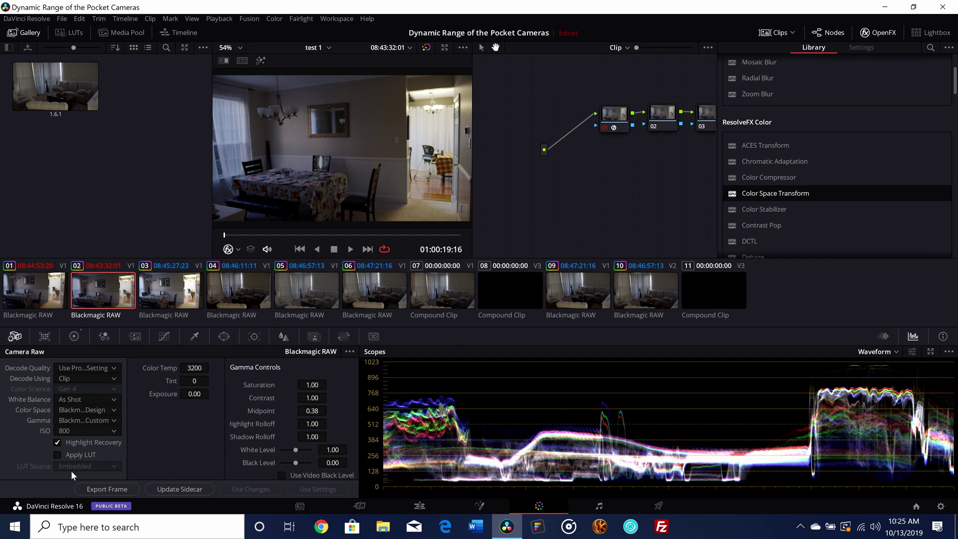
left_click(57, 442)
Examine the window curtains and nearby wall of the first clip at 01:00:10:09, magnified to 124%
left_click(32, 295)
mouse_move(336, 227)
left_mouse_down()
mouse_move(377, 219)
mouse_move(350, 220)
left_mouse_up()
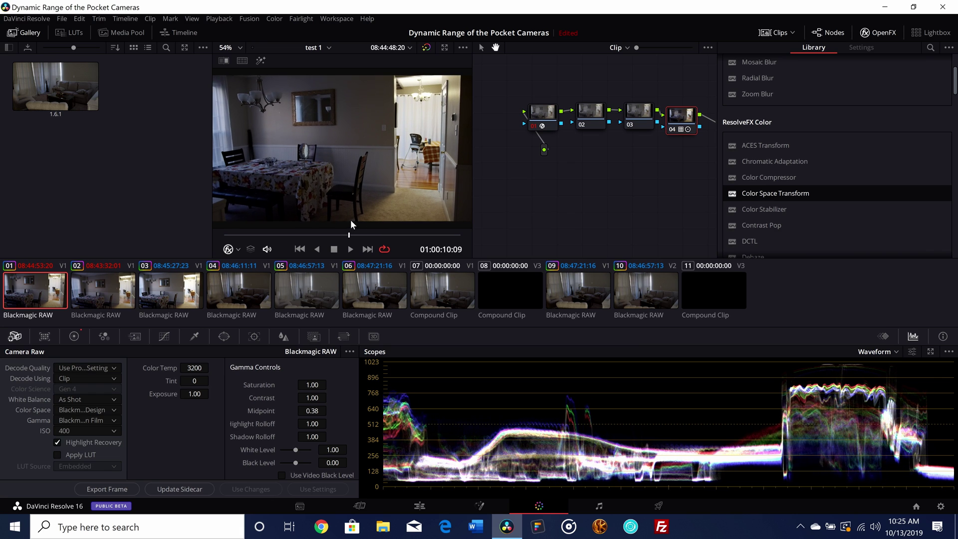
scroll(249, 158, "up", 3)
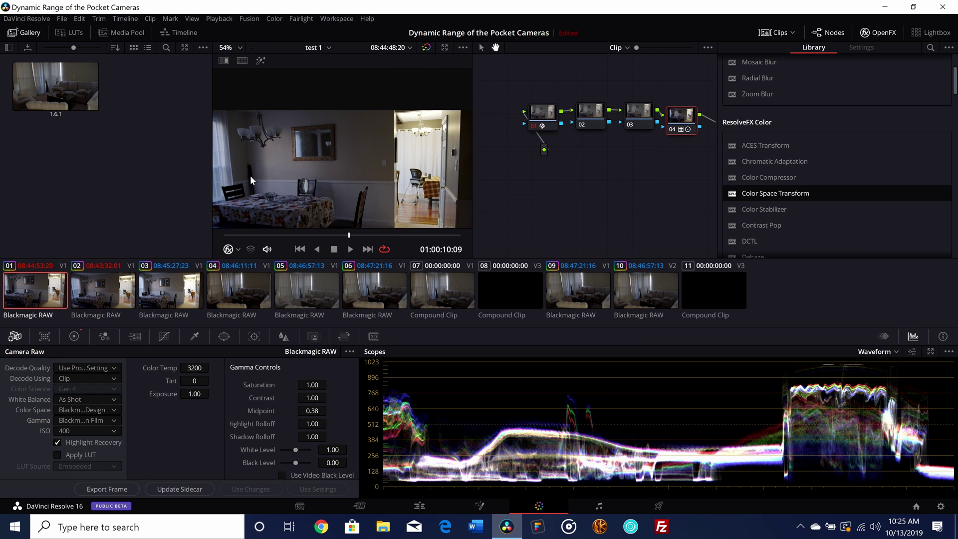
scroll(250, 175, "up", 5)
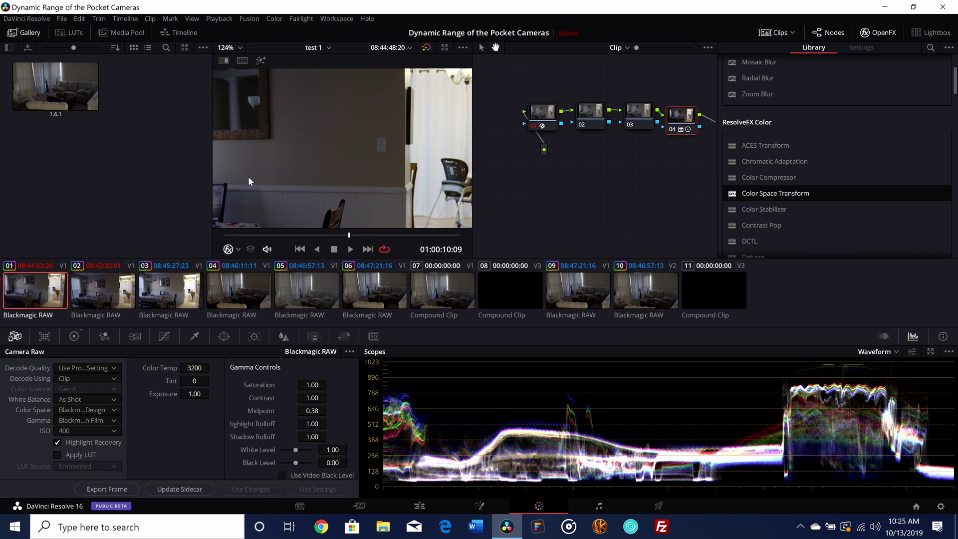
scroll(248, 178, "left", 10)
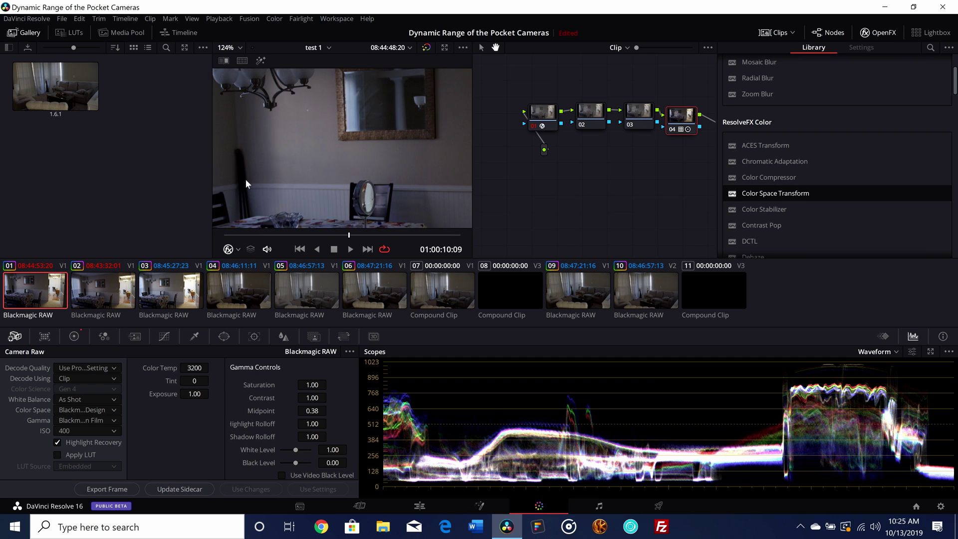
scroll(245, 181, "left", 3)
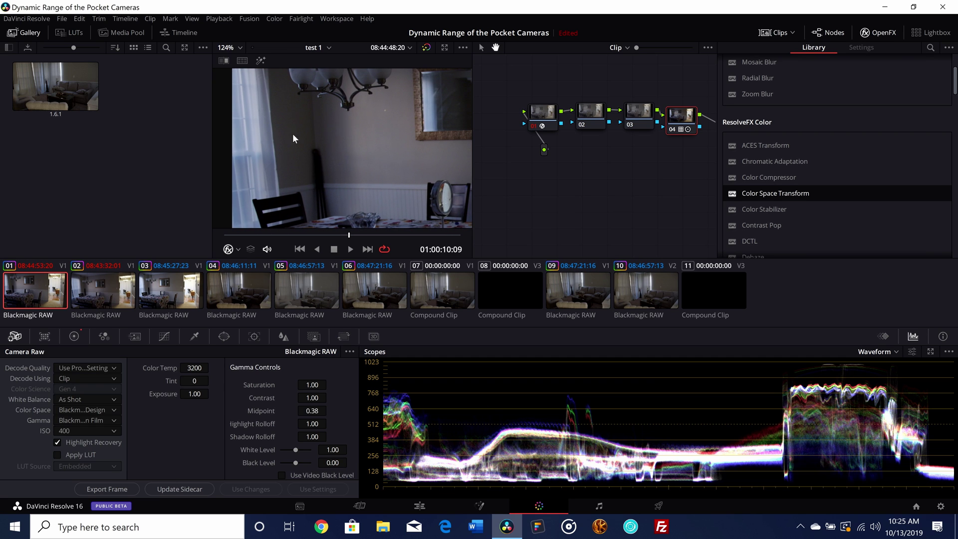
Switch repeatedly between the first and second clips to compare the detail in the window curtains
left_click(103, 297)
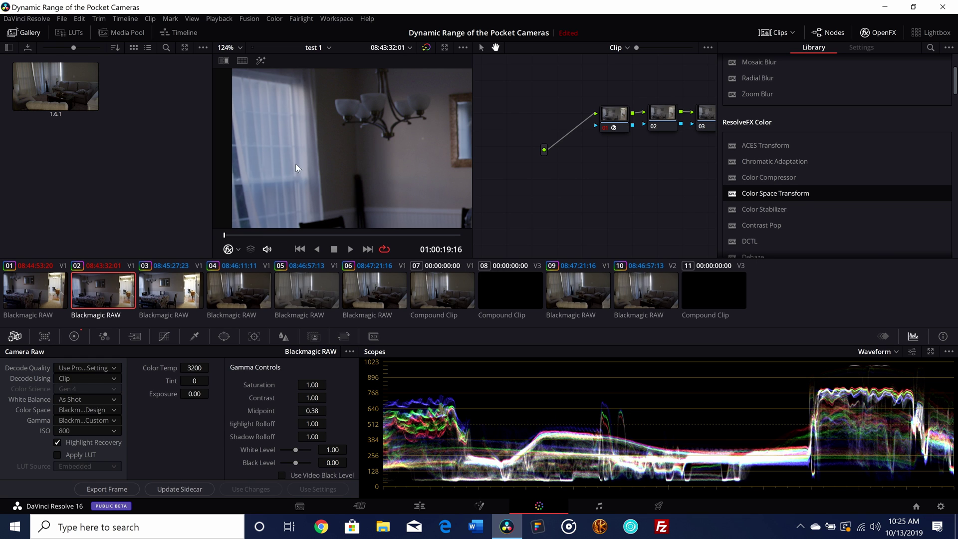
left_click(49, 294)
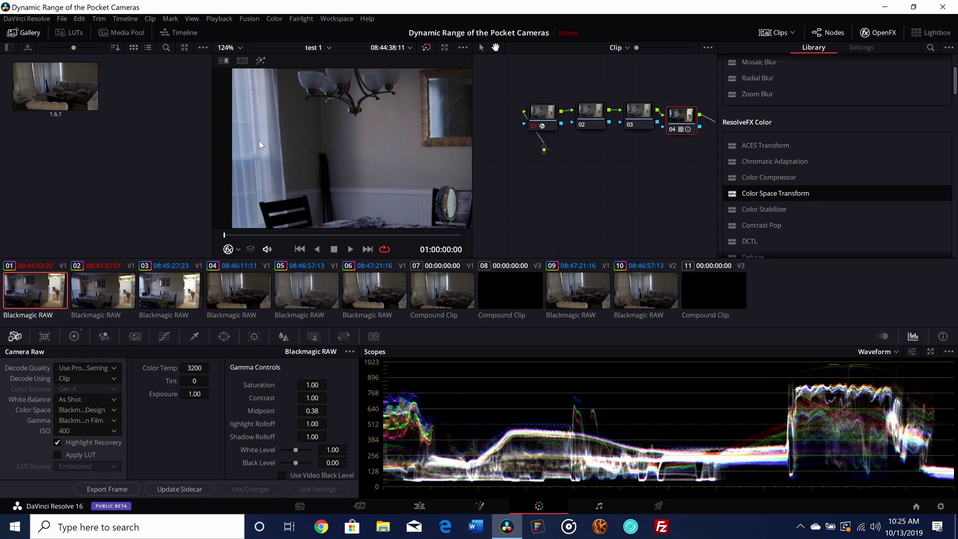
key("Down")
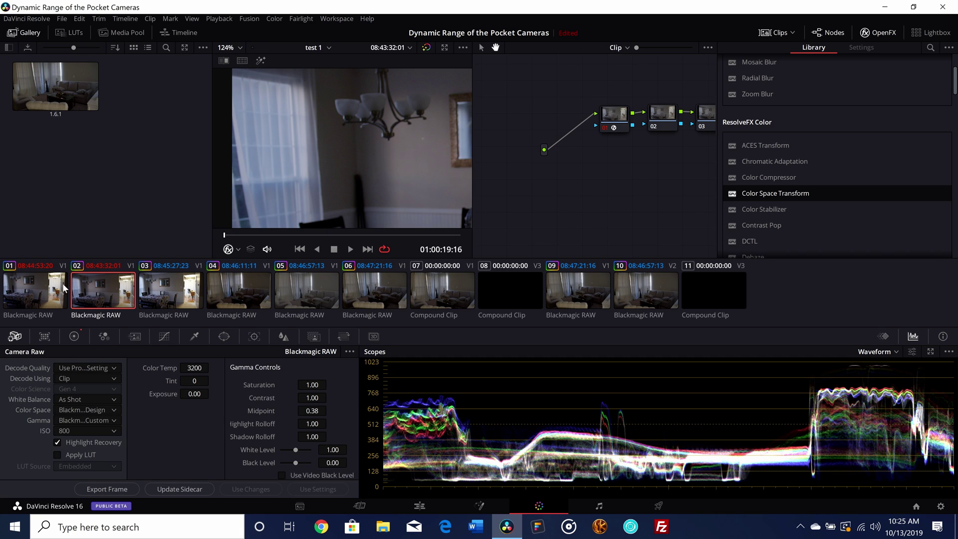
left_click(48, 298)
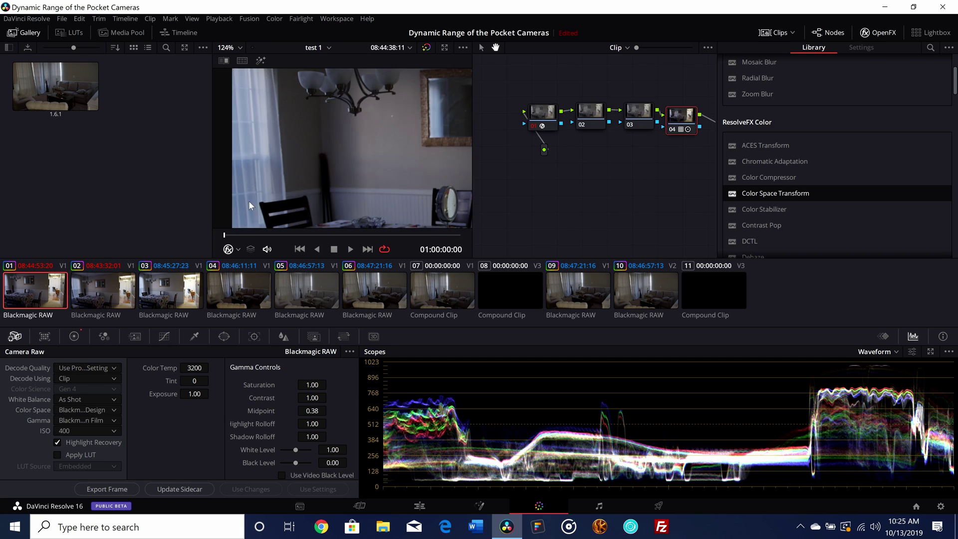
left_click(111, 293)
Compare shadow detail in the dark bench and tablecloth between the first and second clips at close zoom
scroll(331, 204, "down", 3)
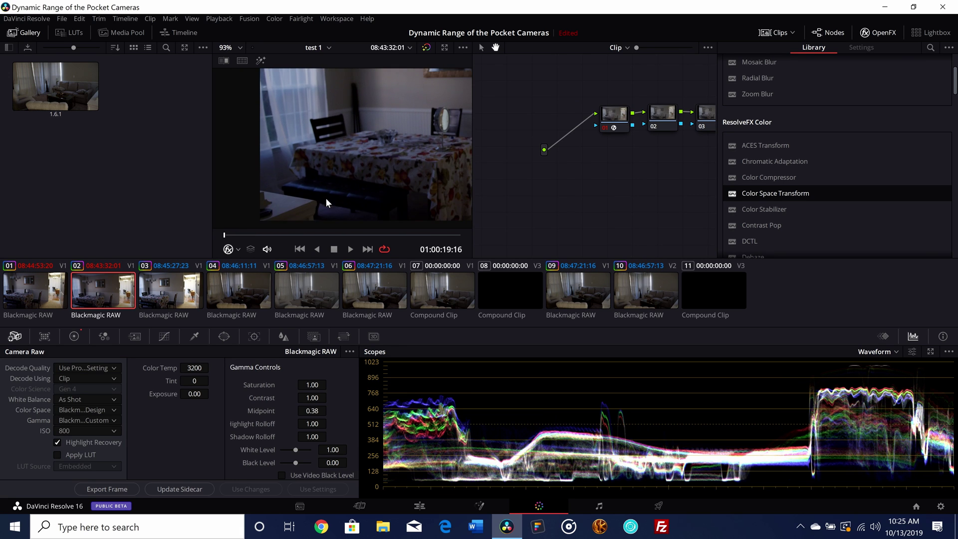
scroll(325, 198, "up", 5)
scroll(355, 208, "up", 1)
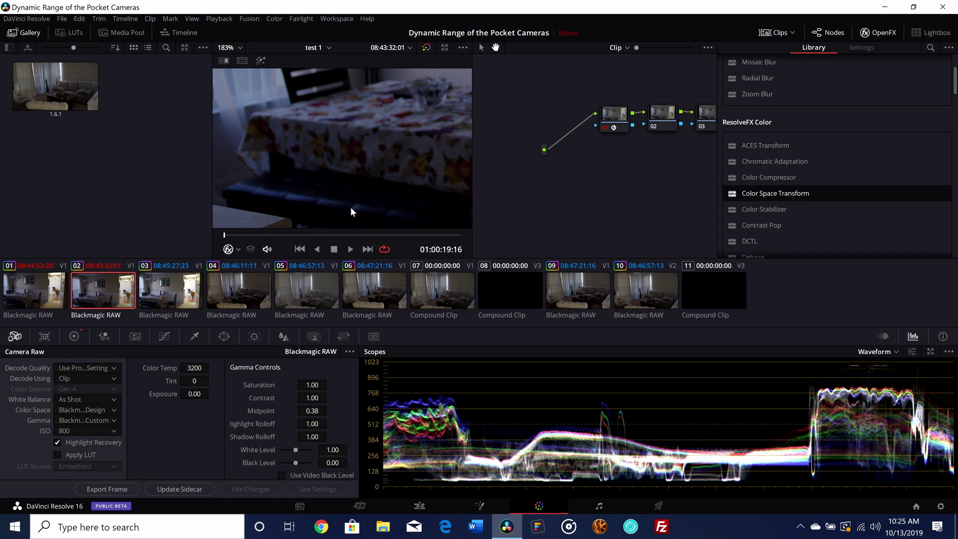
left_click(21, 300)
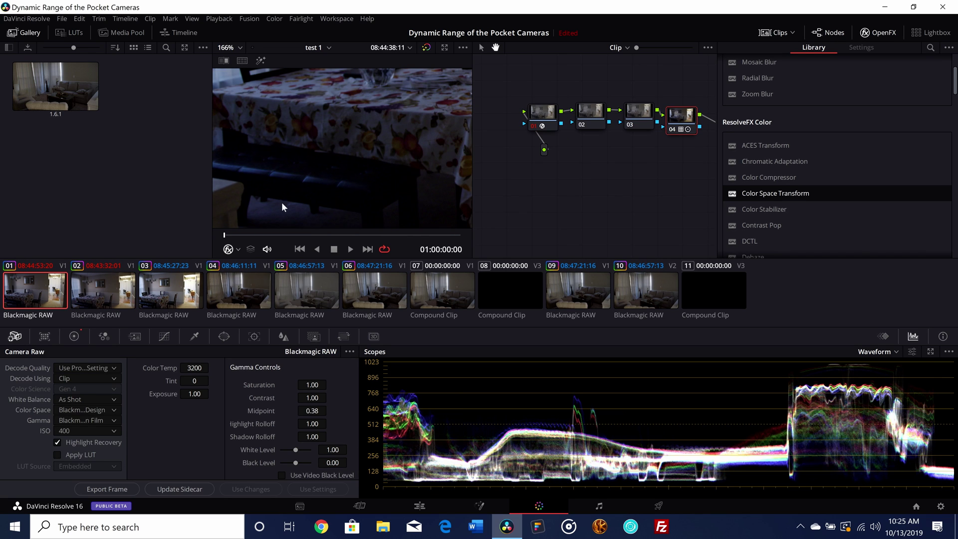
left_click(107, 298)
left_click_drag(283, 234, 349, 235)
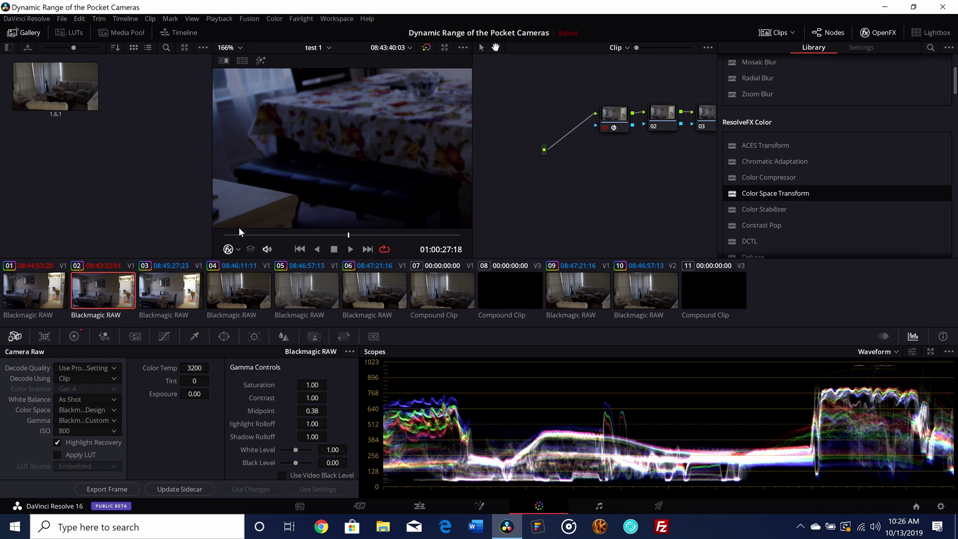
left_click(63, 301)
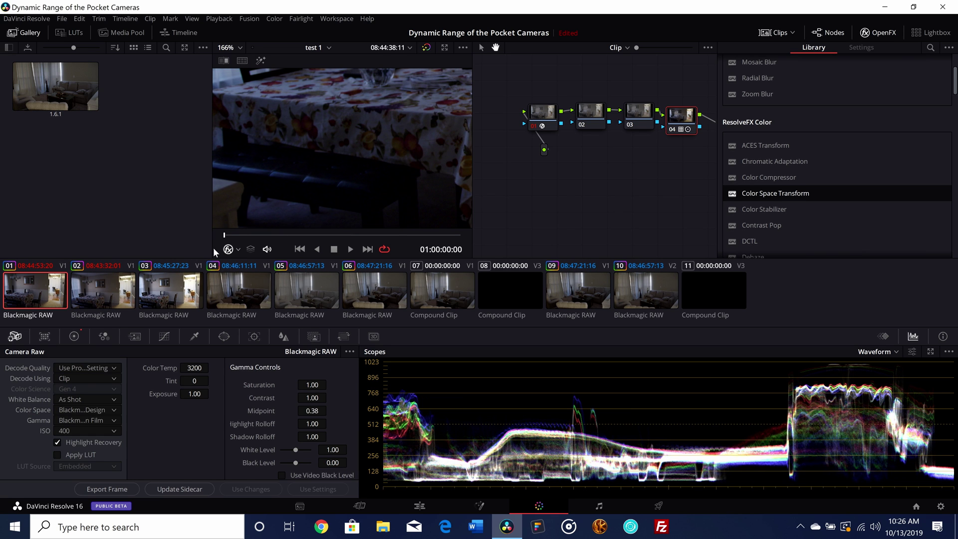
left_click(111, 292)
left_click(143, 293)
left_click(92, 296)
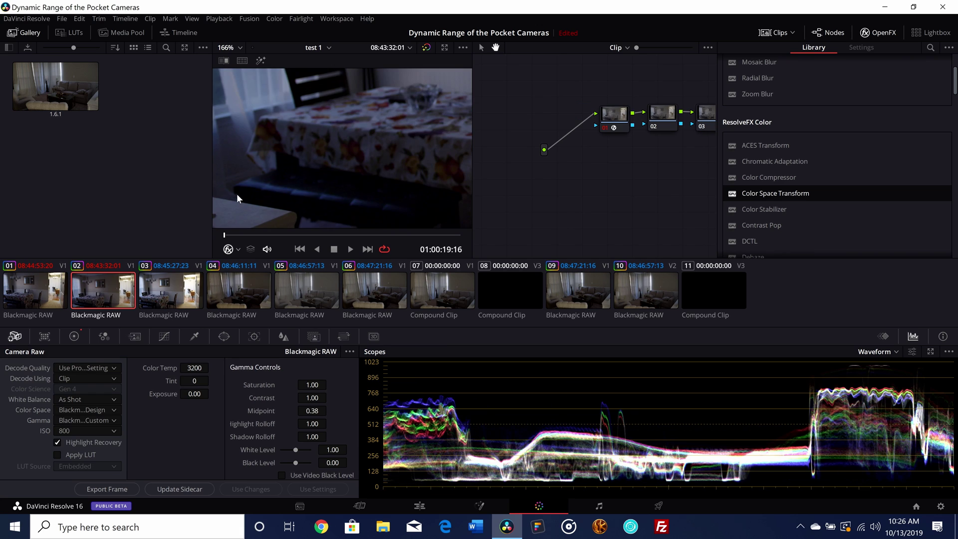
Fit the second clip's whole frame in the viewer, then review it in full screen and return to the Color page
scroll(257, 165, "up", 1)
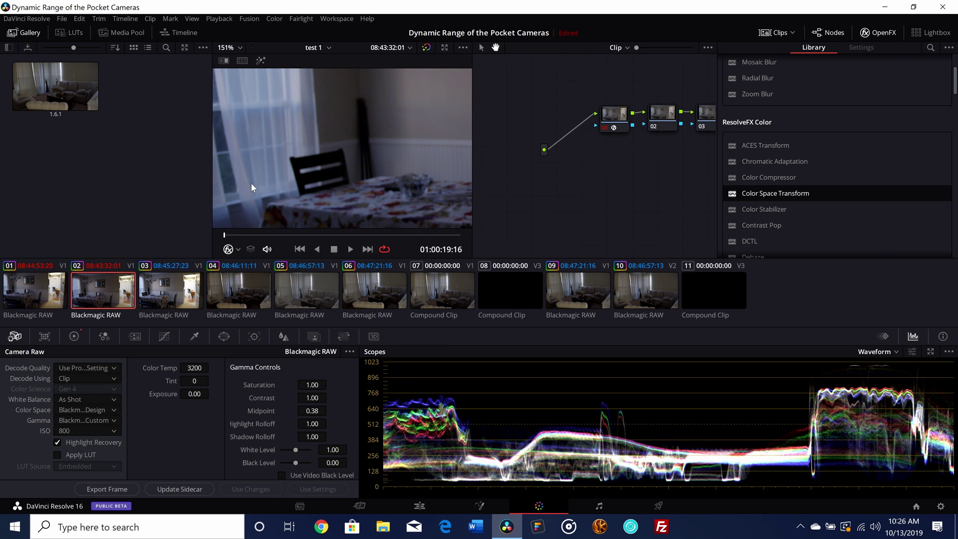
left_click(230, 47)
left_click(238, 62)
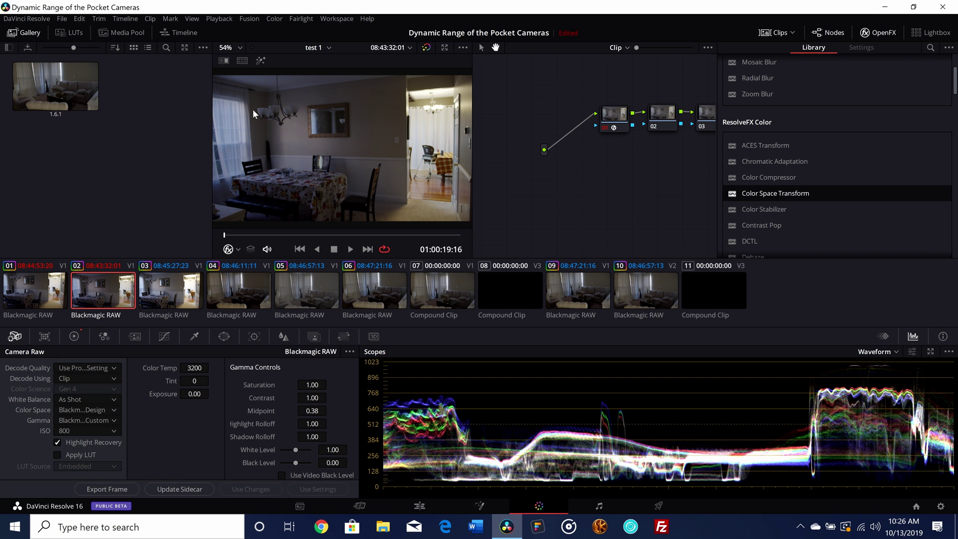
key("super+d")
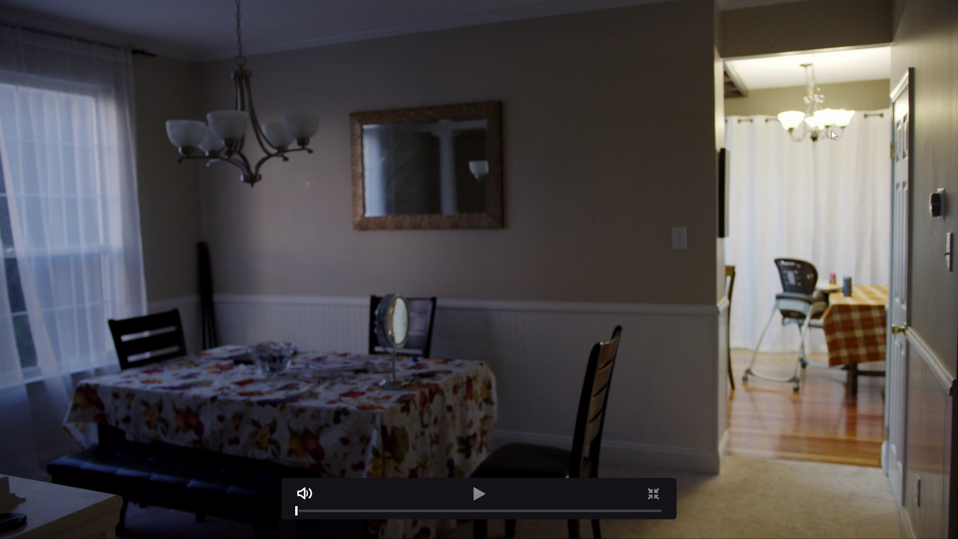
key("Escape")
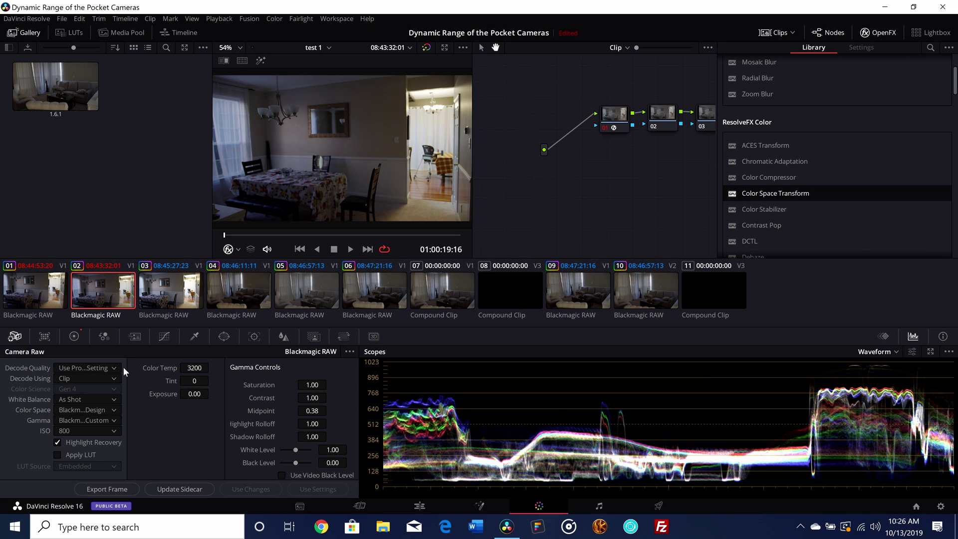
Compare the waveforms and Camera Raw settings of the first, second and third dining-room clips
left_click(49, 303)
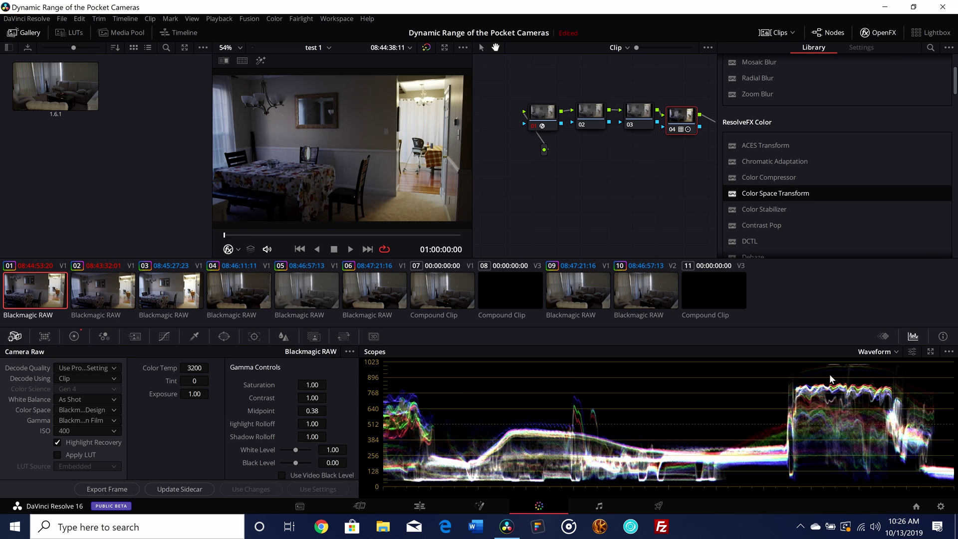
left_click(100, 300)
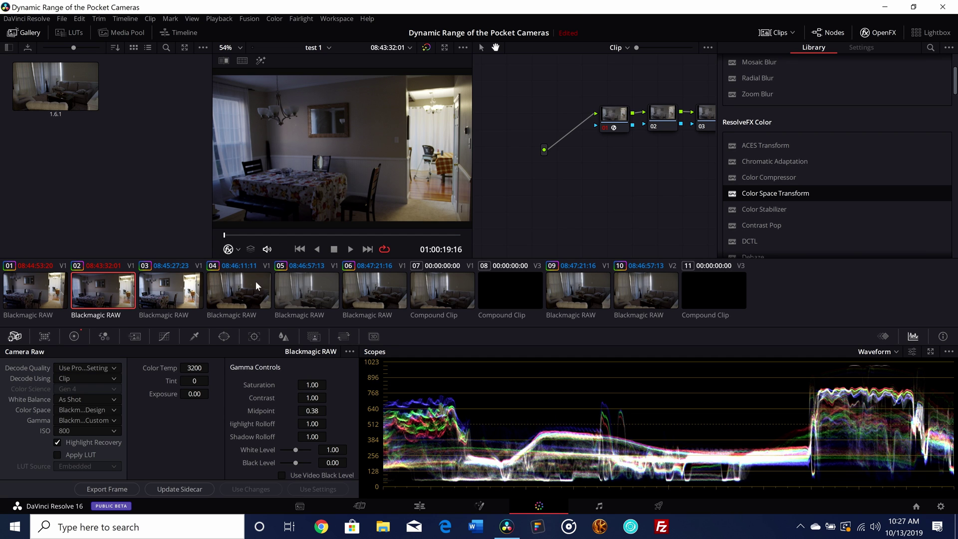
left_click(182, 293)
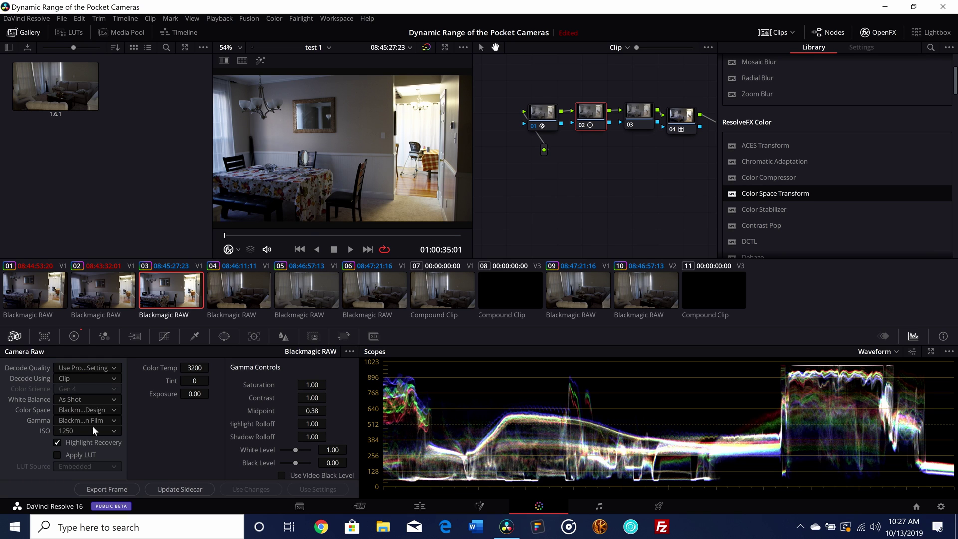
Toggle Highlight Recovery off and on for the third clip, comparing the bright doorway curtains at up to 151% zoom
left_click(58, 442)
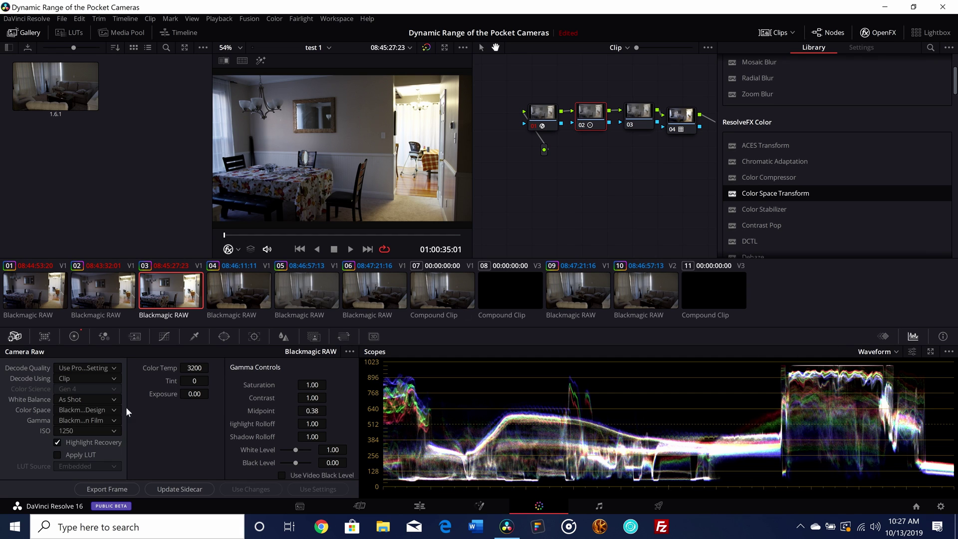
left_click(58, 442)
scroll(421, 168, "up", 5)
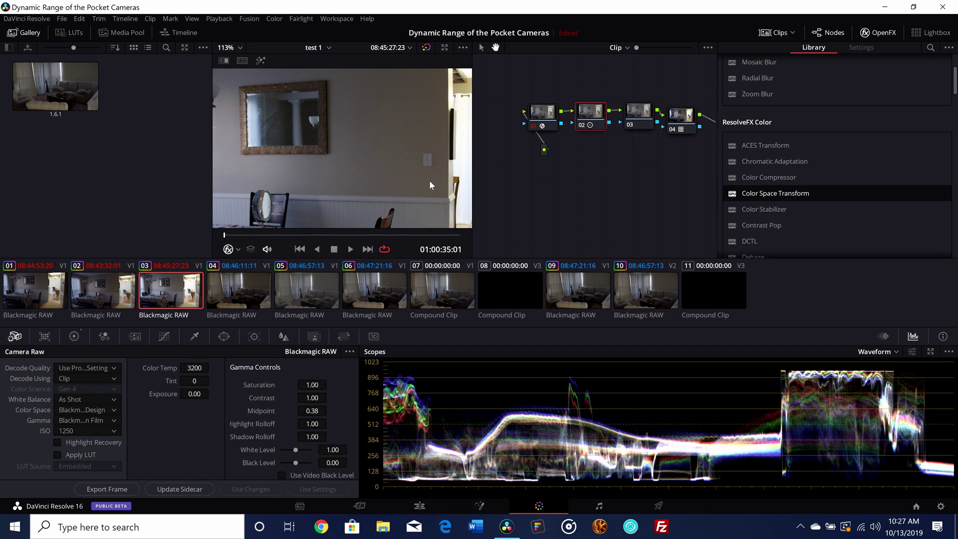
scroll(430, 181, "up", 2)
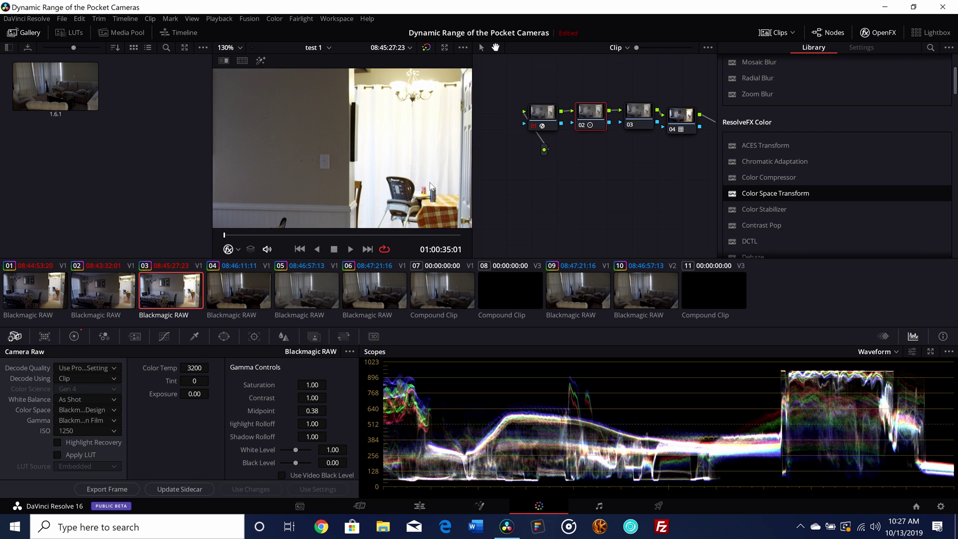
scroll(430, 181, "up", 1)
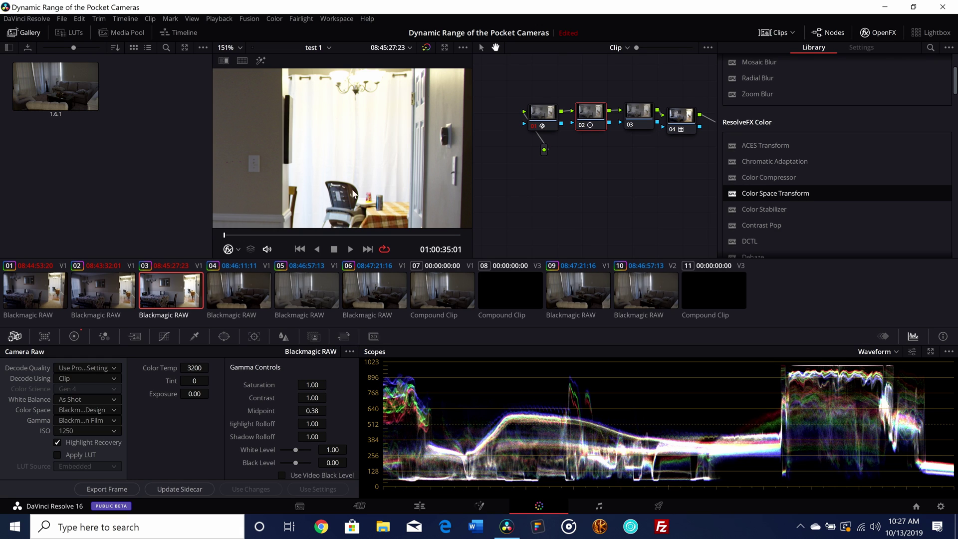
left_click(57, 442)
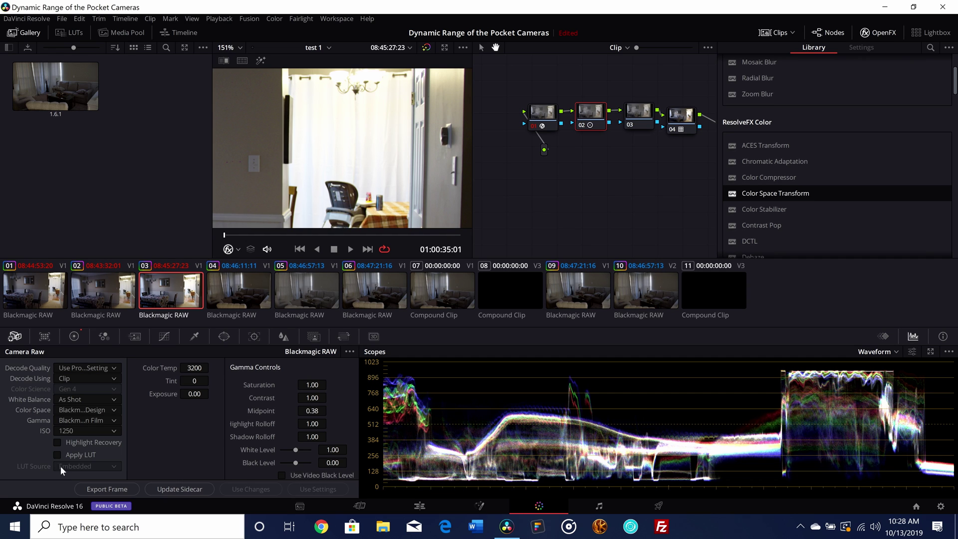
left_click(57, 442)
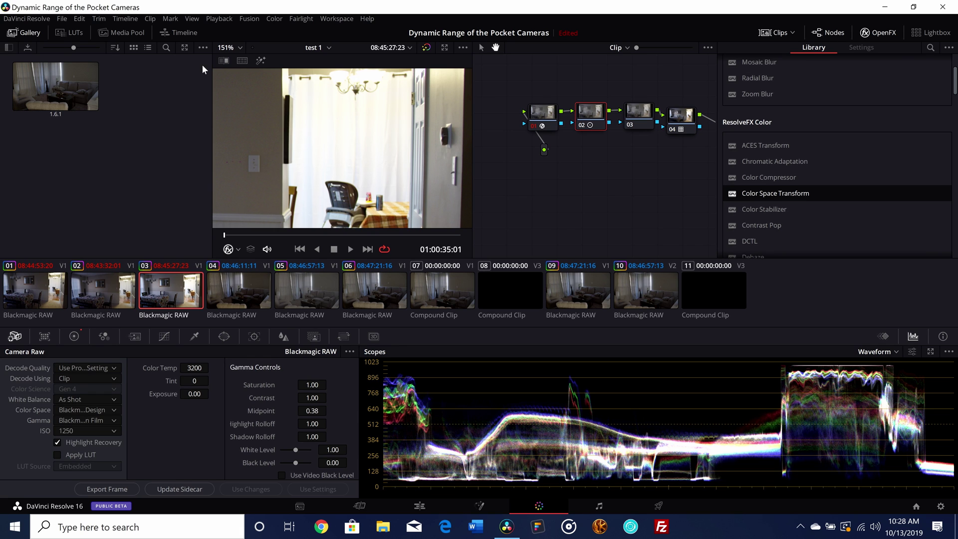
Fit the whole frame in the viewer and compare the doorway highlights between the second and third clips
left_click(234, 49)
left_click(232, 62)
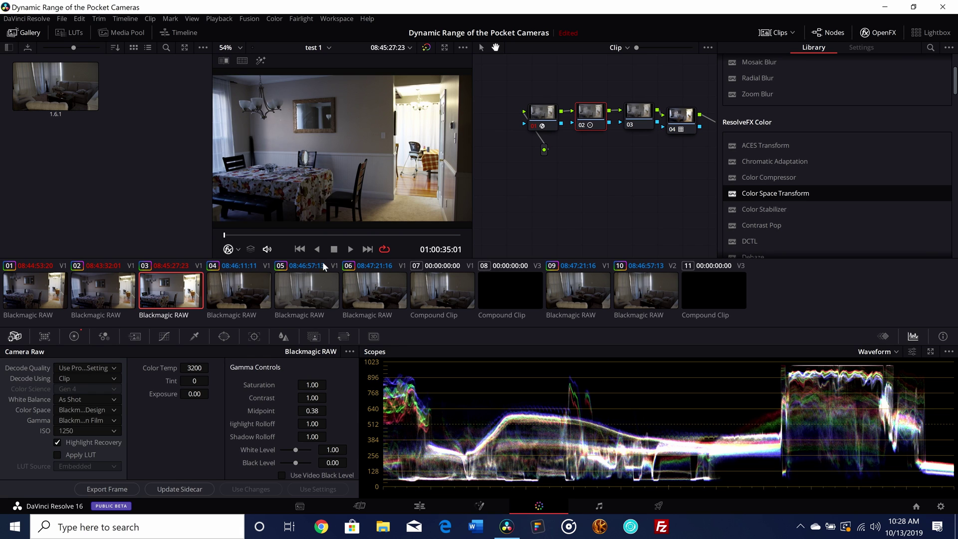
left_click(125, 297)
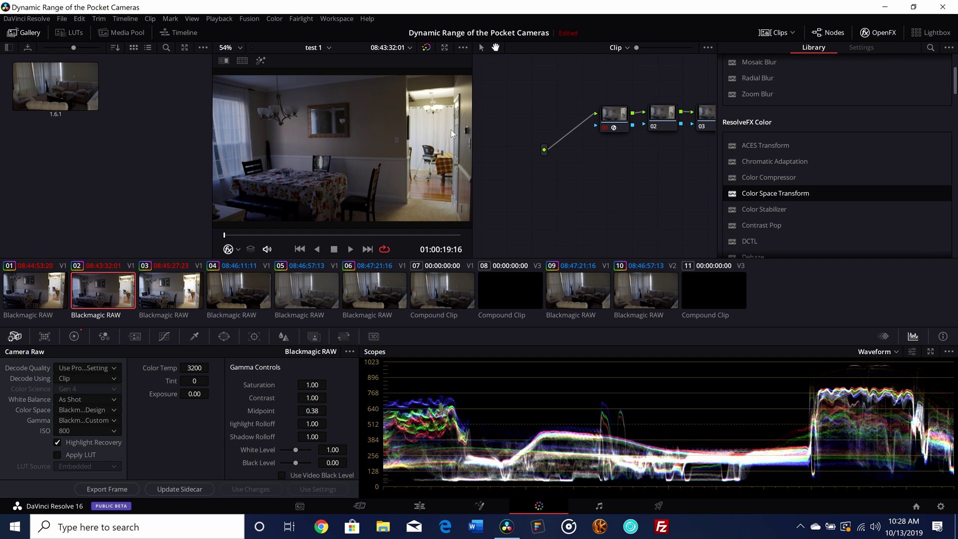
left_click(190, 296)
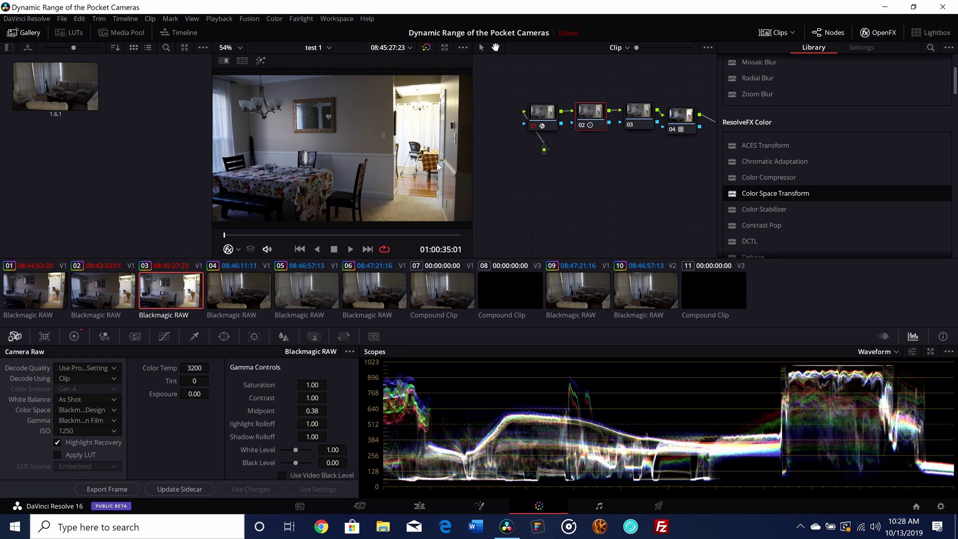
Examine the third clip's shadow areas around the dark chair, table and tablecloth at close zoom
scroll(354, 196, "up", 2)
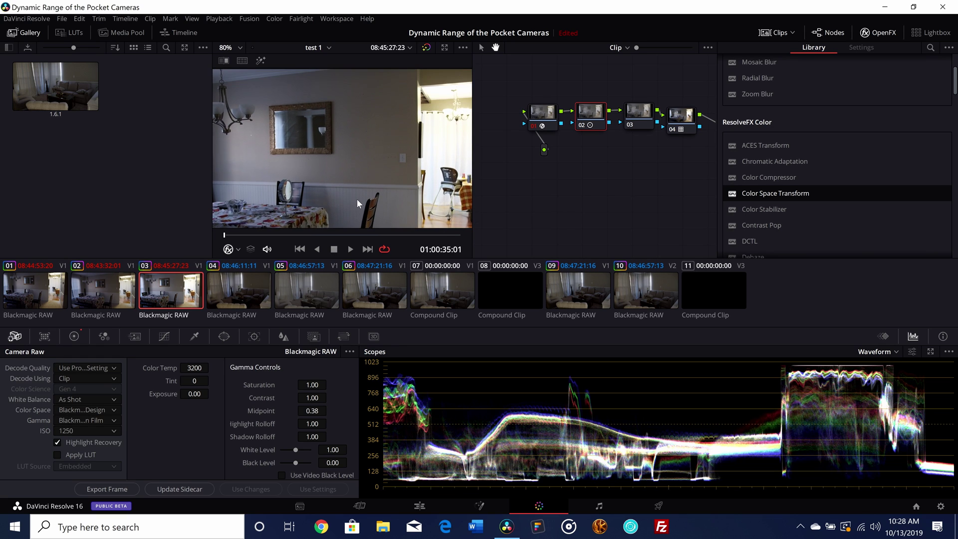
scroll(355, 201, "down", 5)
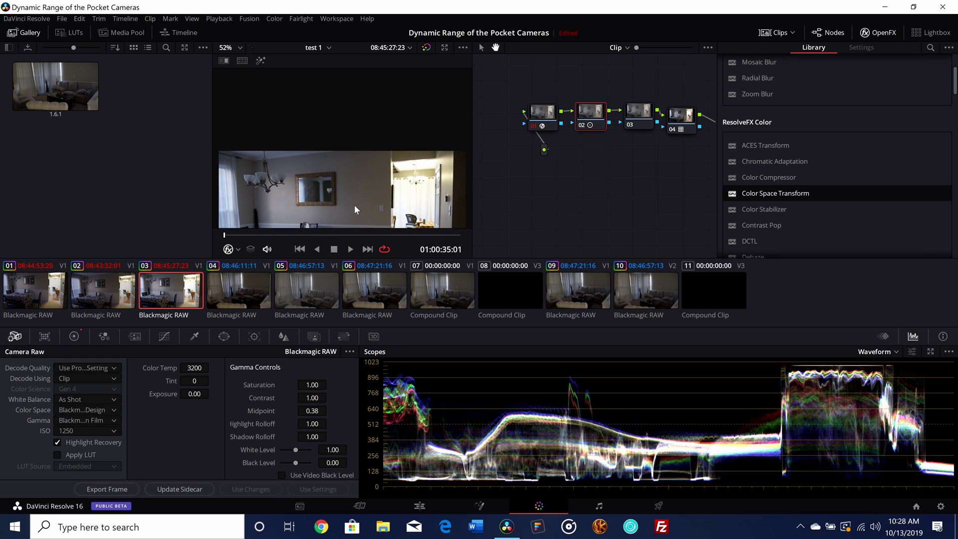
left_click(226, 47)
left_click(231, 60)
scroll(369, 195, "up", 4)
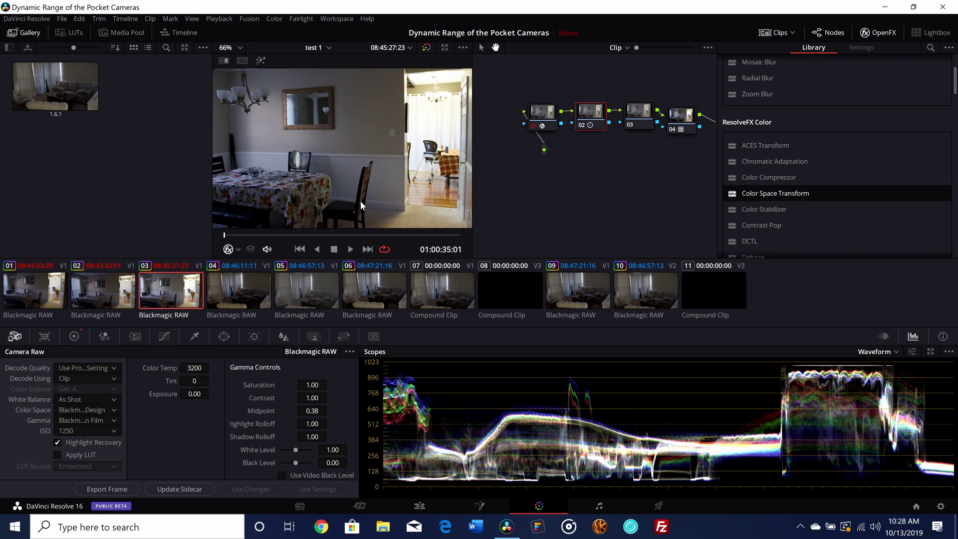
scroll(356, 202, "down", 2)
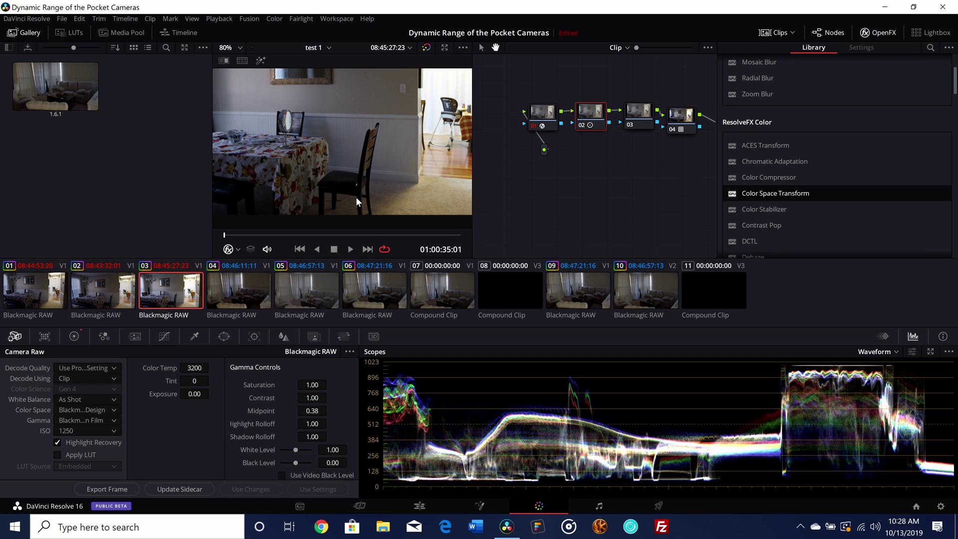
scroll(357, 200, "up", 3)
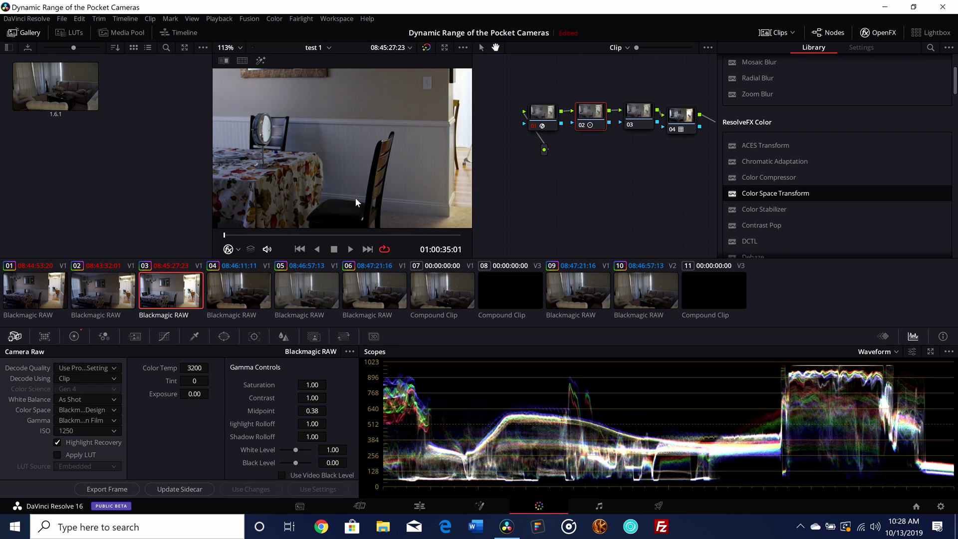
scroll(354, 203, "left", 5)
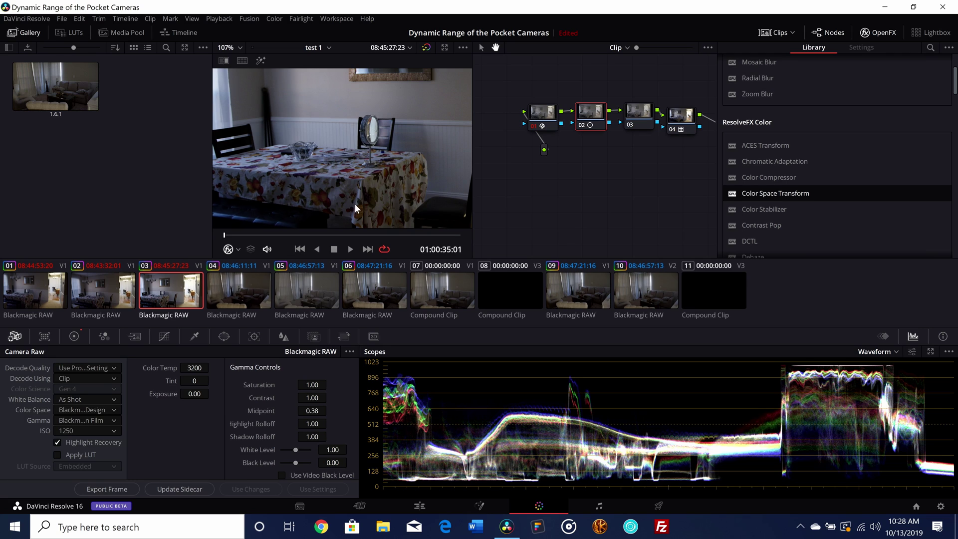
scroll(275, 223, "down", 1)
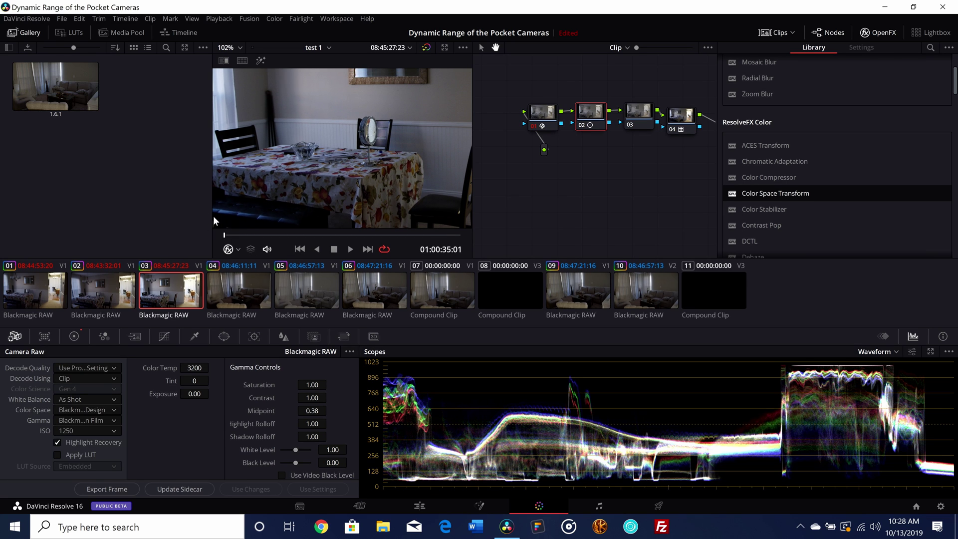
scroll(285, 190, "left", 1)
scroll(284, 195, "up", 5)
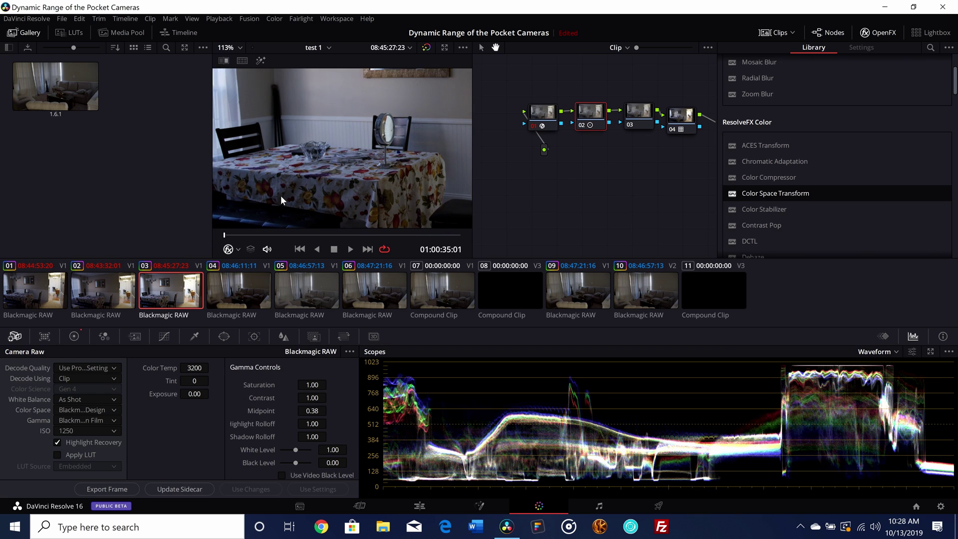
Play the third clip to inspect noise in the tablecloth and bench shadows, then fit the whole frame and stop playback
key("space")
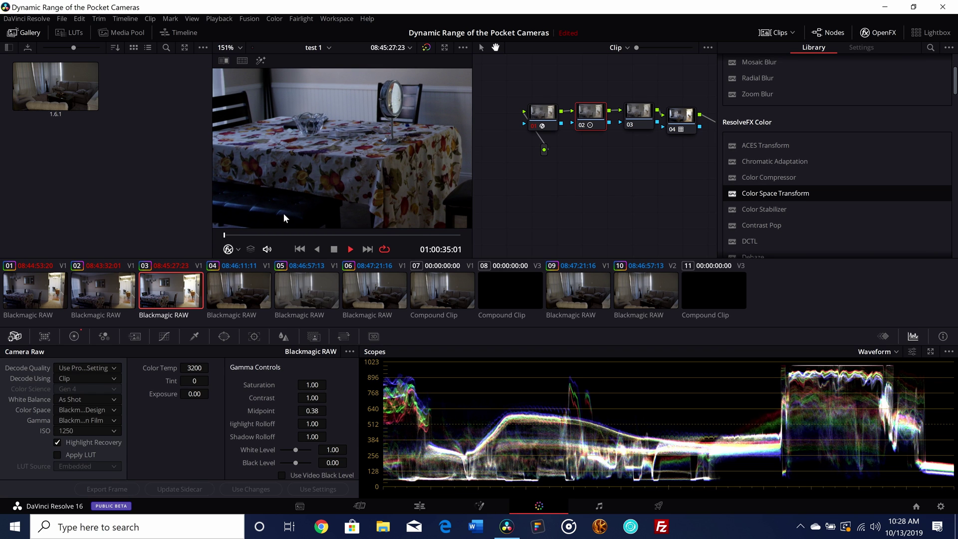
scroll(283, 213, "up", 6)
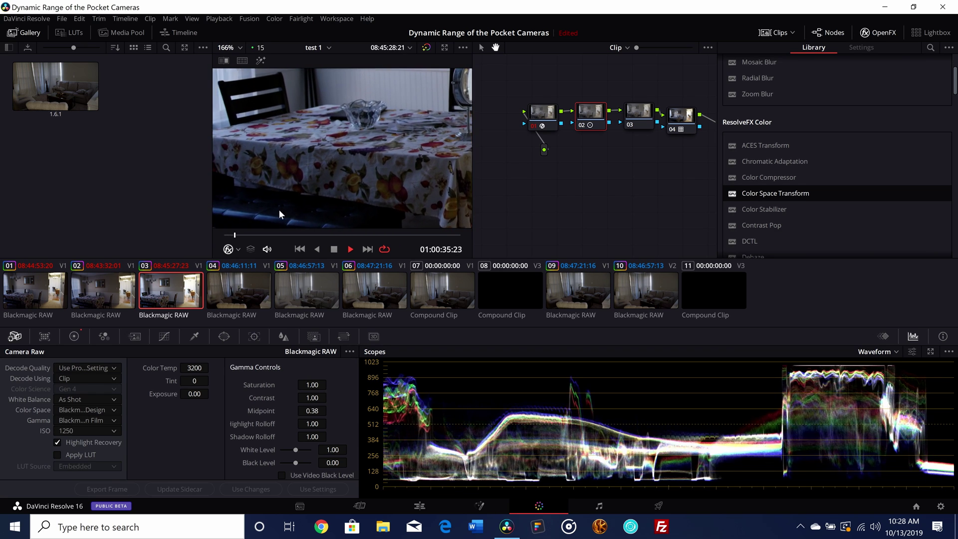
scroll(281, 206, "down", 8)
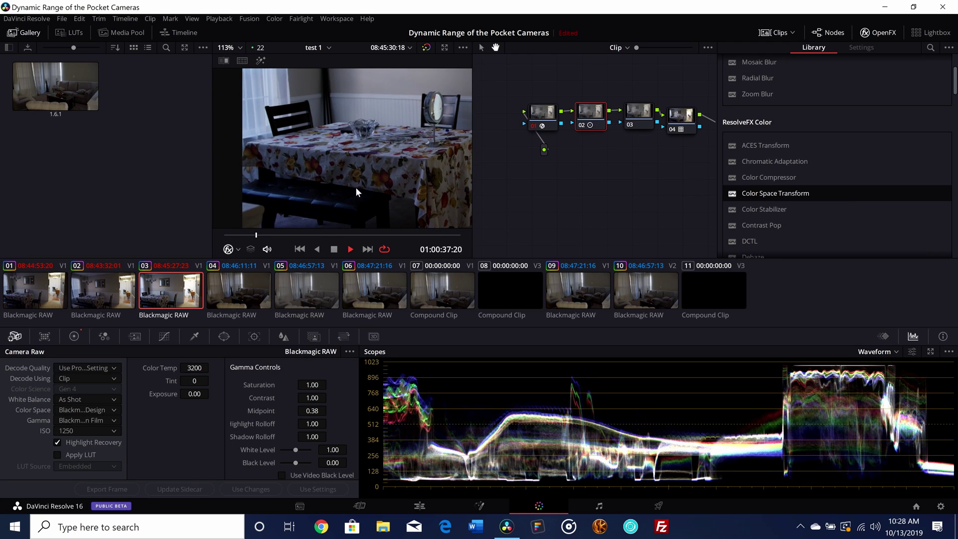
scroll(324, 193, "down", 3)
scroll(333, 192, "down", 1)
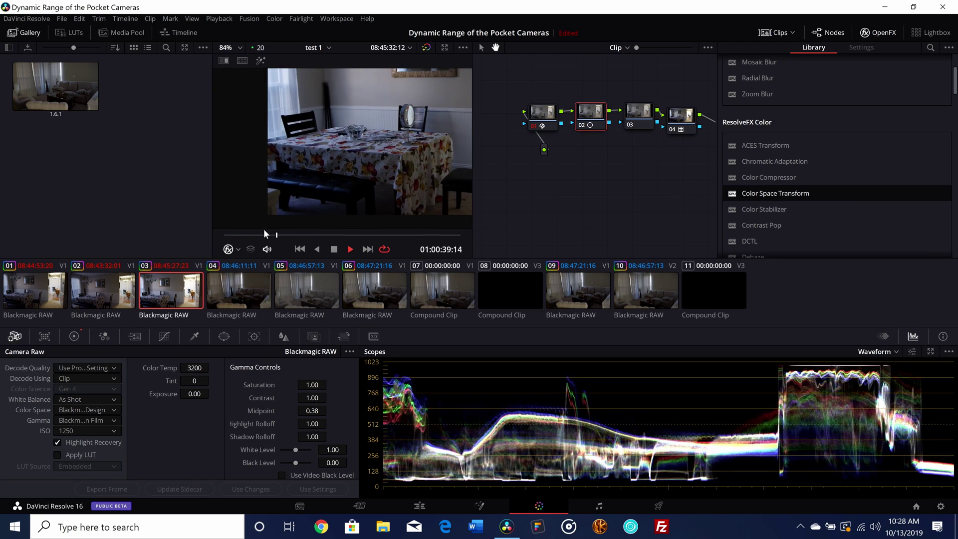
left_click(227, 49)
left_click(232, 59)
key("space")
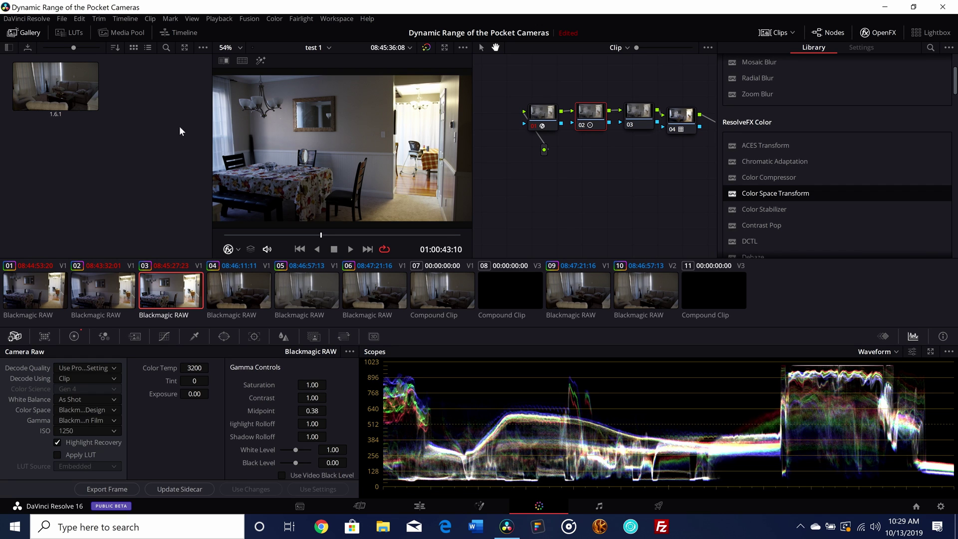
Compare the living-room clips 04, 05 and 06 with each other and with the third dining-room clip
left_click(263, 301)
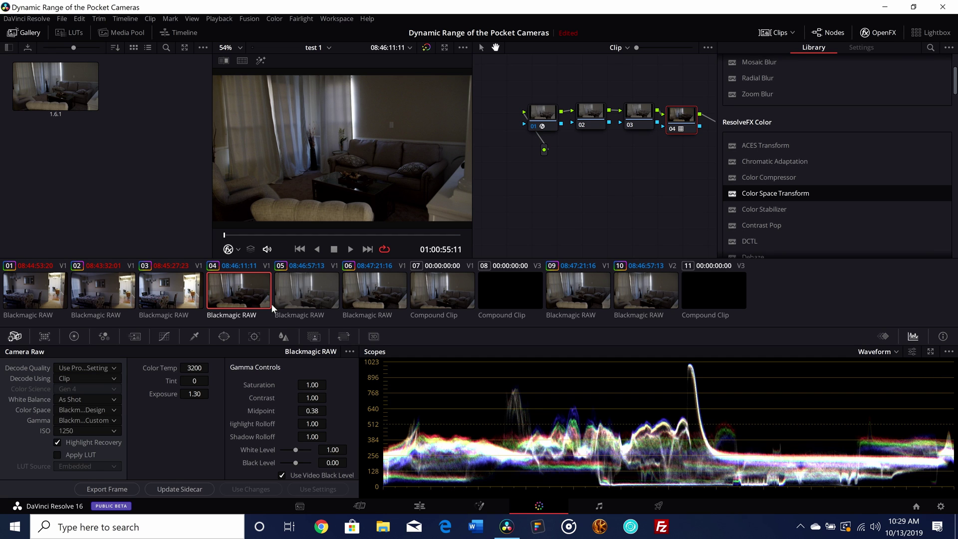
left_click(301, 292)
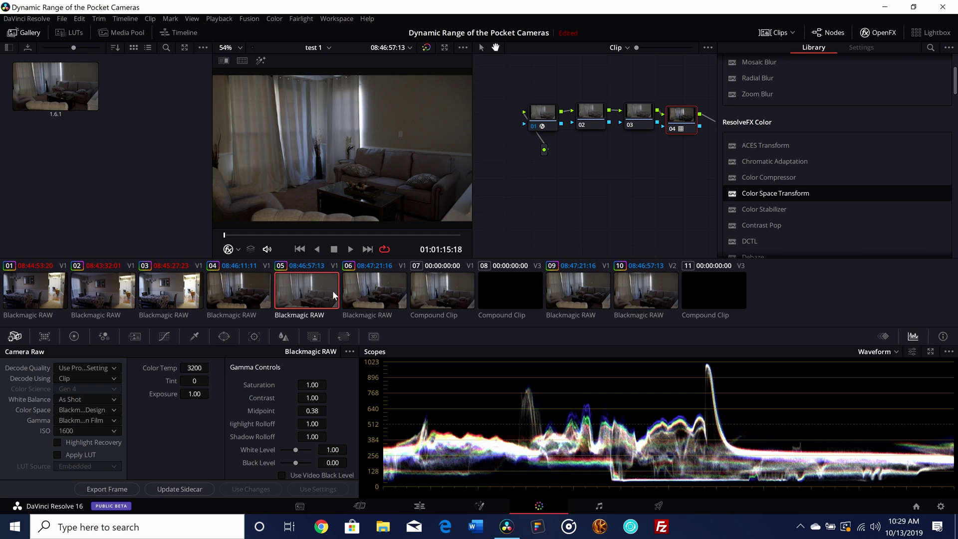
left_click(361, 285)
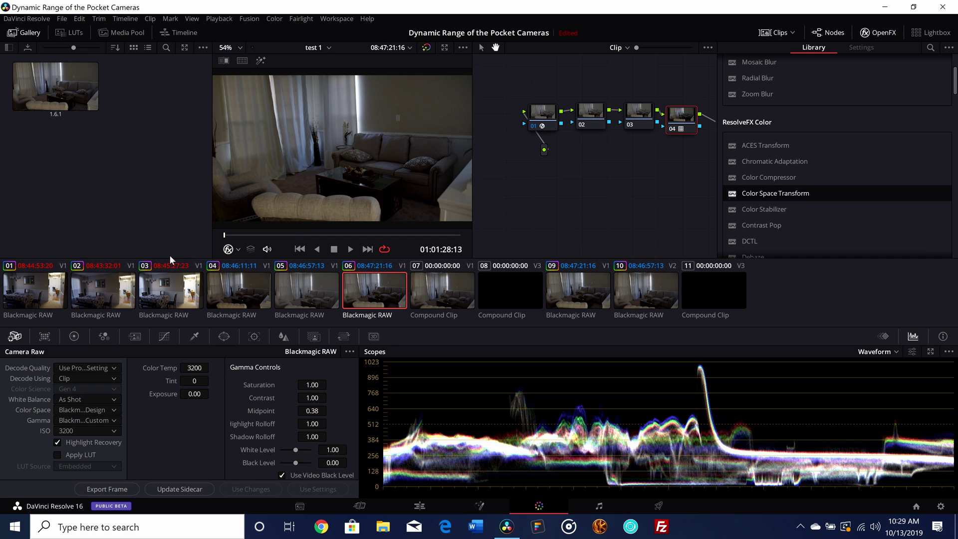
left_click(162, 293)
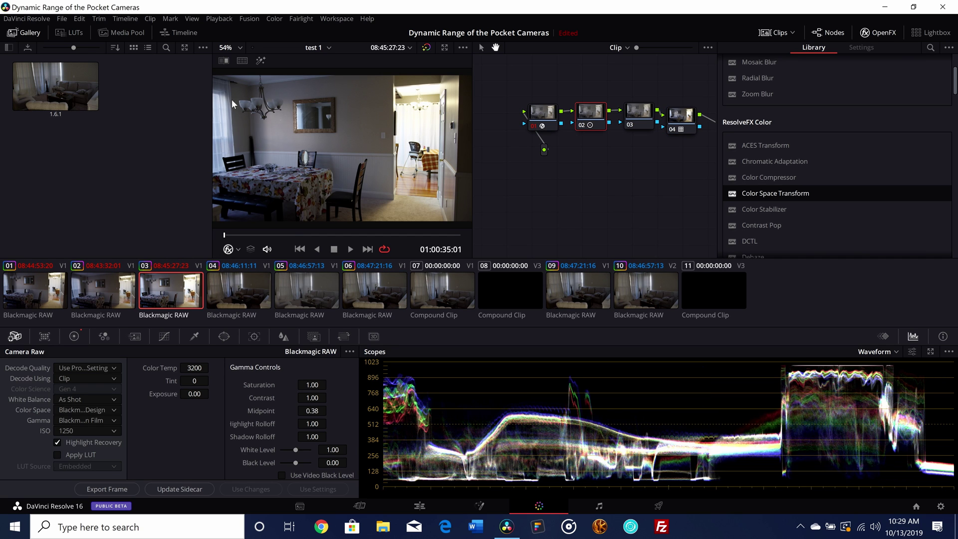
left_click(320, 289)
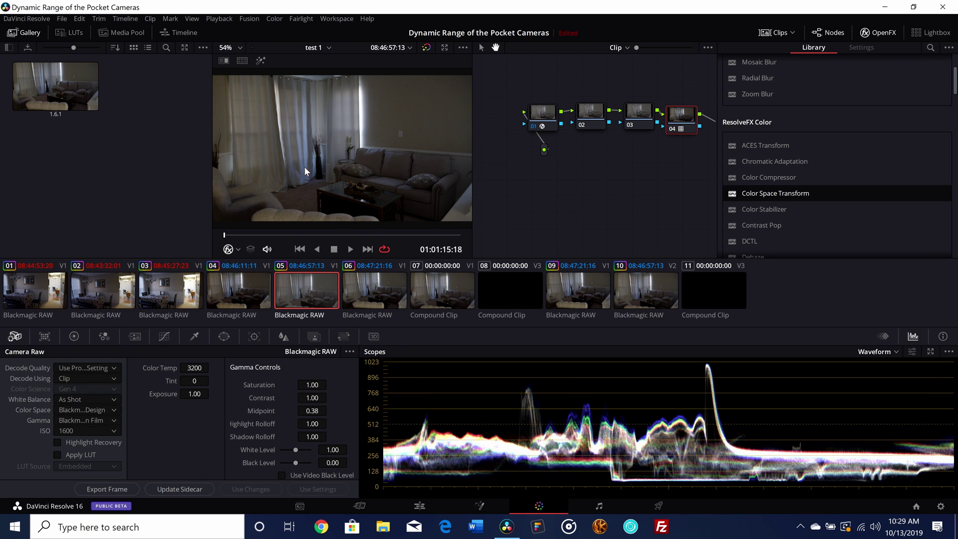
left_click(264, 288)
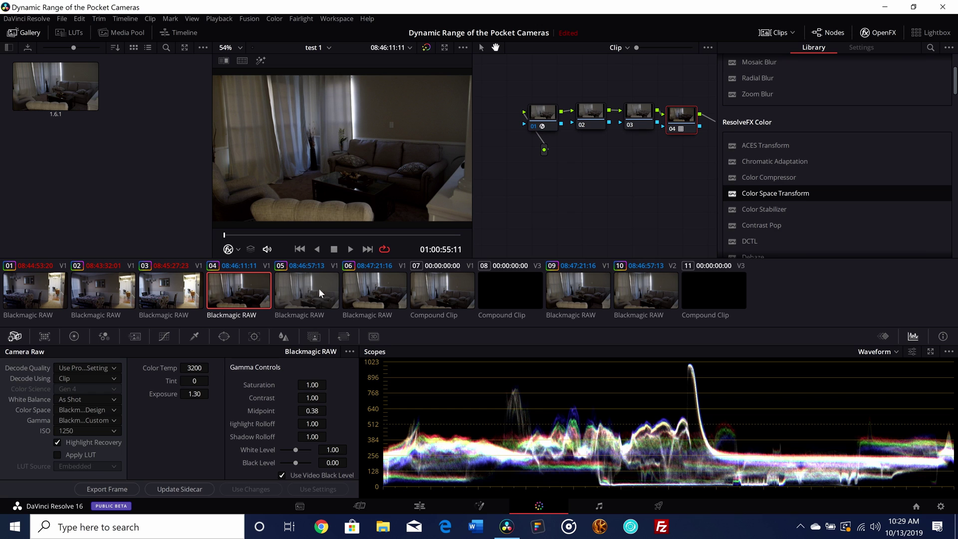
Magnify the fourth clip's sofa area to 88%, then play the clip in full screen and return to the Color page
scroll(331, 220, "up", 3)
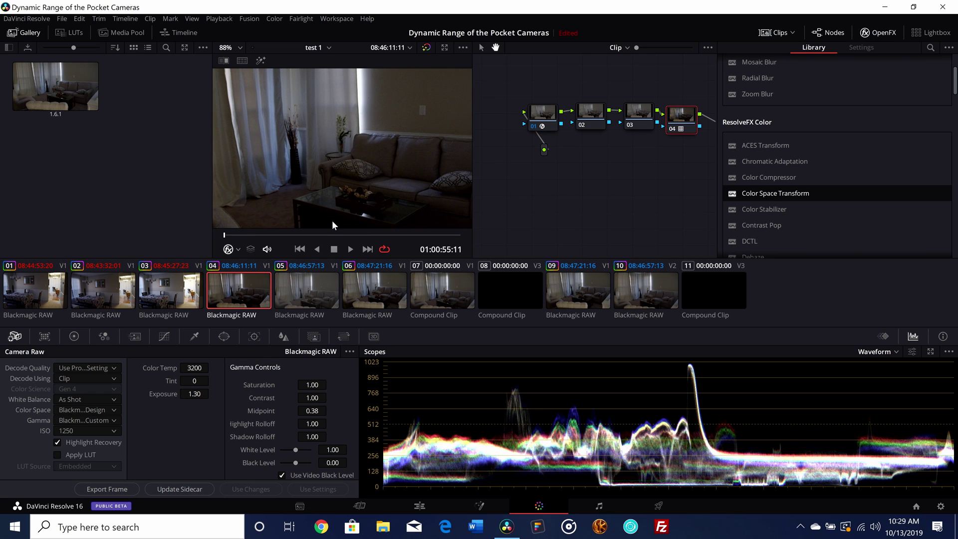
left_click(352, 249)
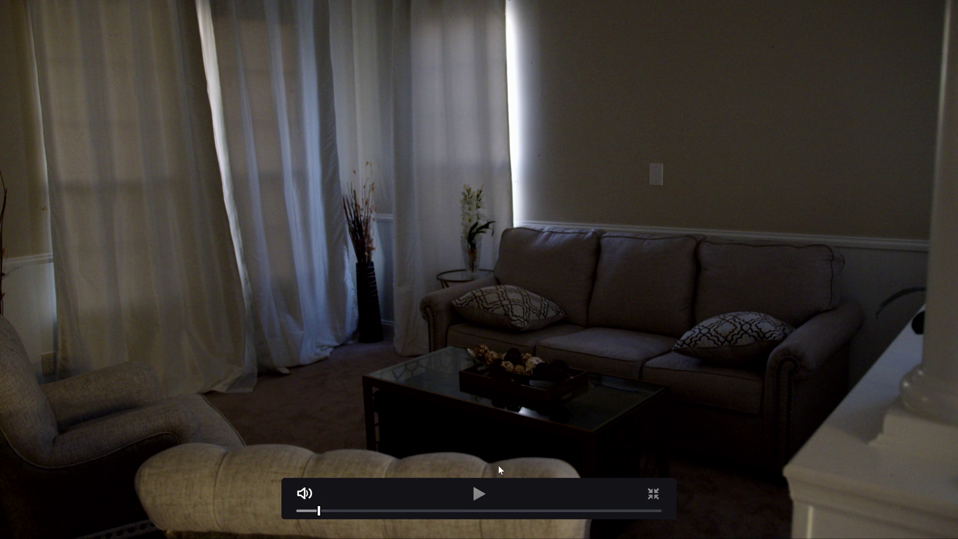
left_click(480, 494)
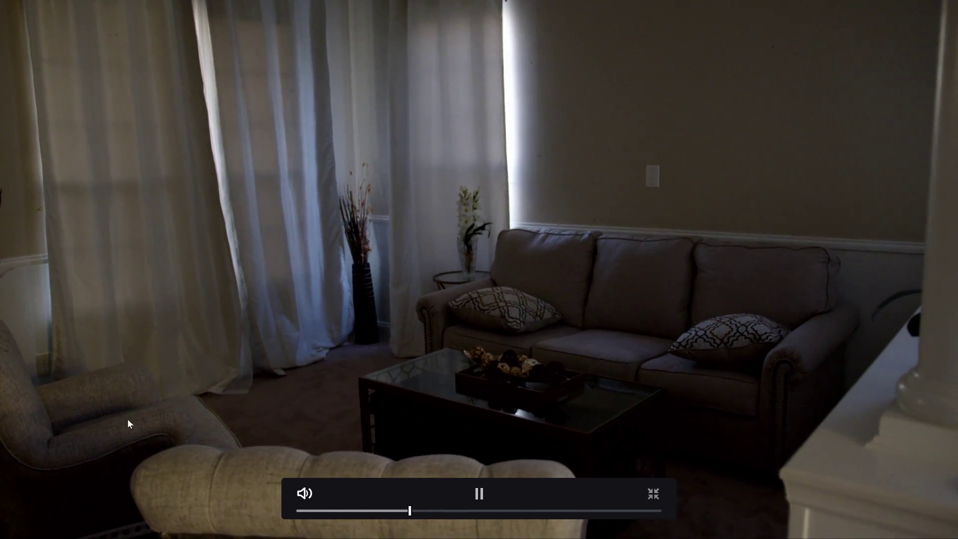
key("Escape")
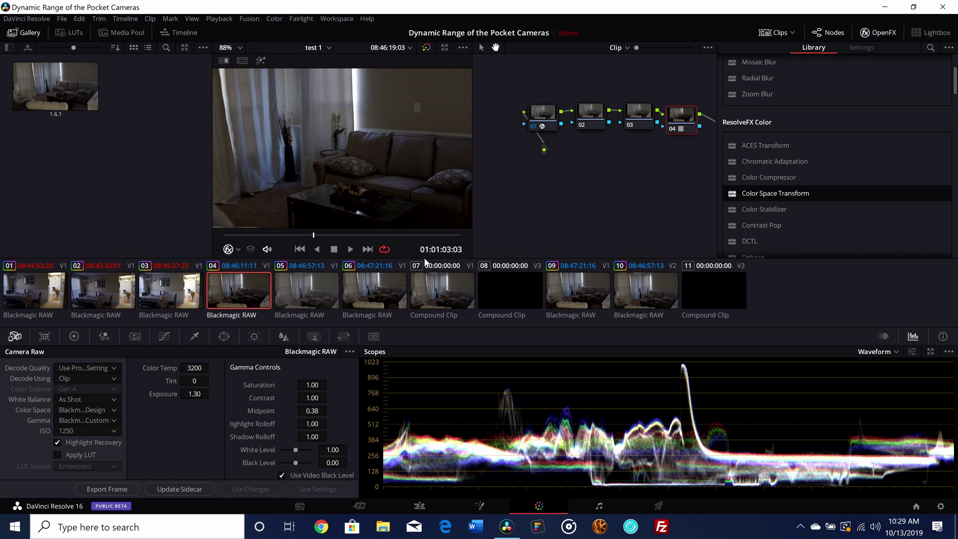
Fit the fifth clip's whole frame in the viewer, play it to inspect the living-room shadows, and stop playback
left_click(337, 277)
left_click(236, 47)
left_click(230, 56)
left_click(351, 249)
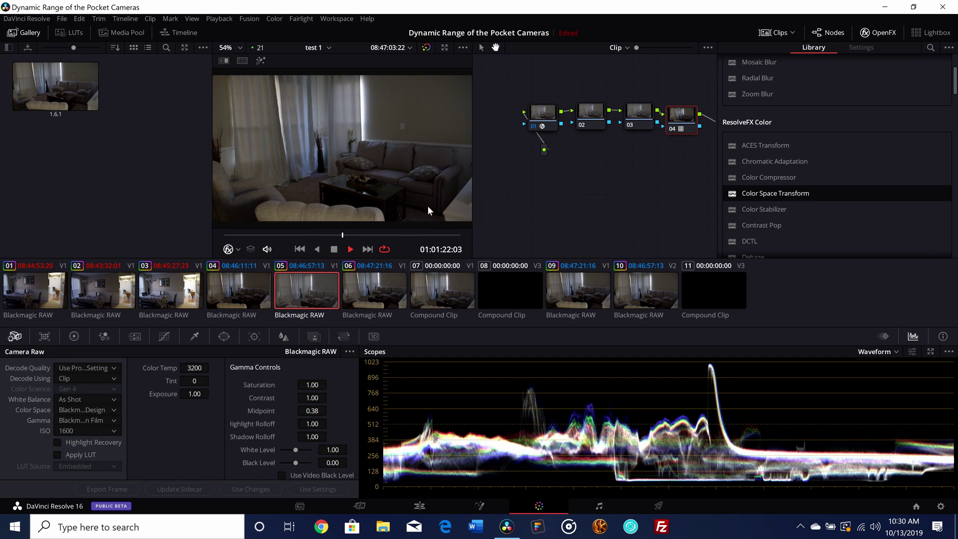
left_click(338, 246)
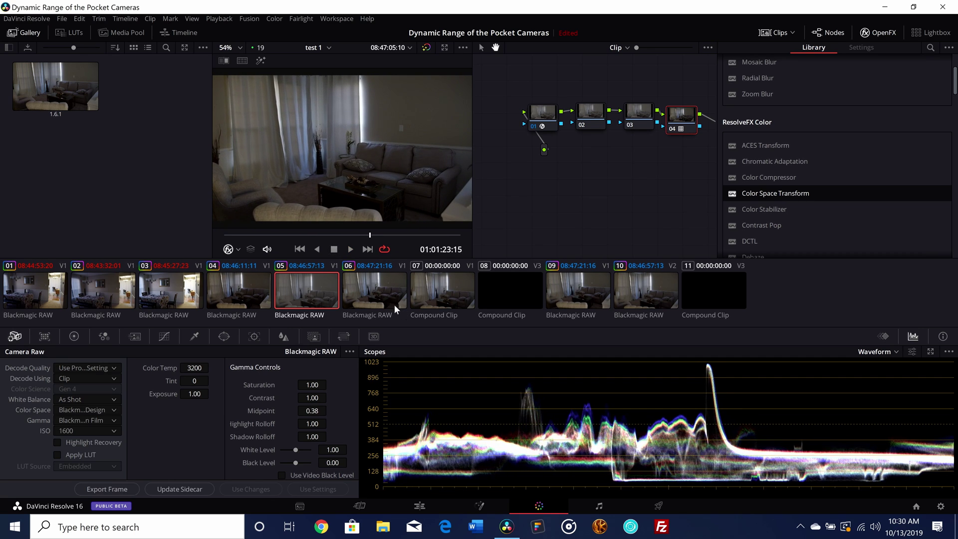
View the sixth clip in full screen, then play it magnified to 234% around the coffee table and stop playback
left_click(385, 295)
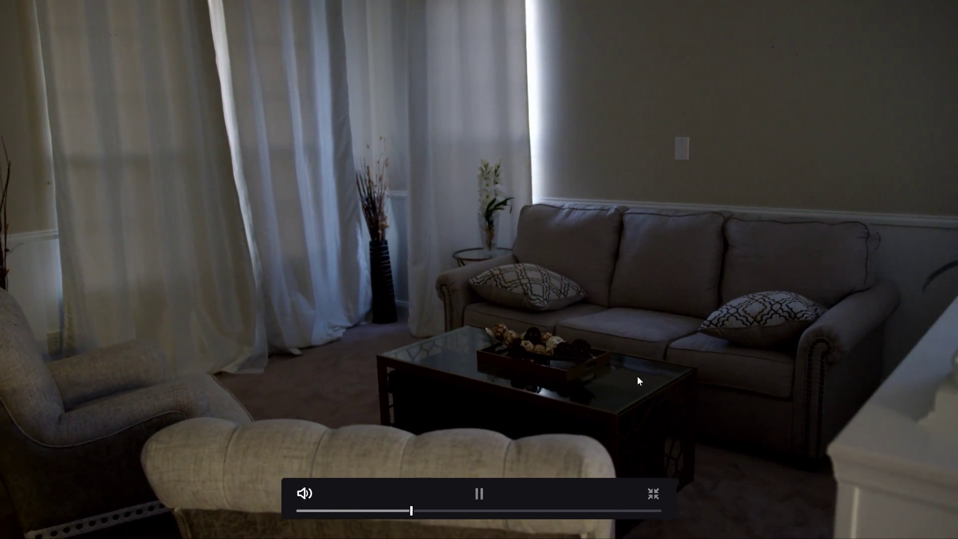
key("Escape")
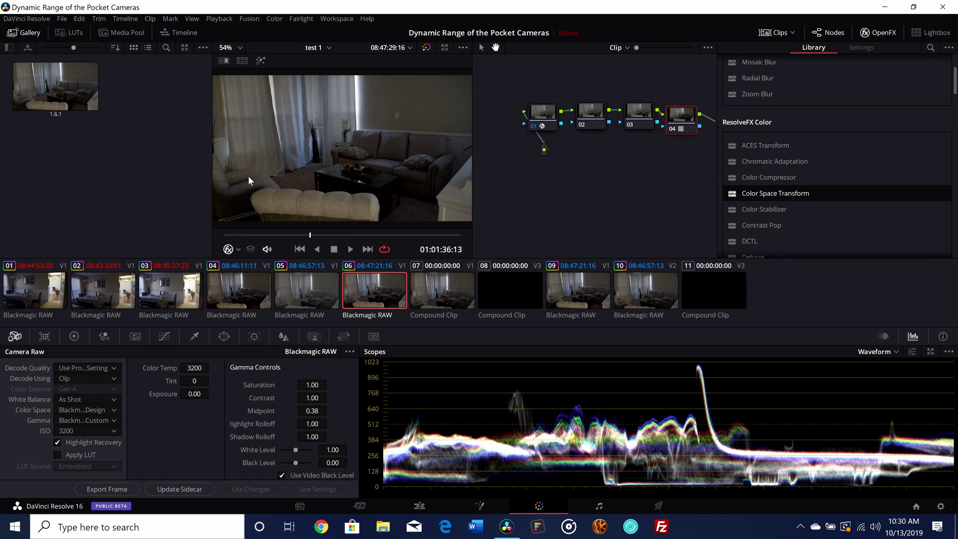
scroll(349, 225, "up", 5)
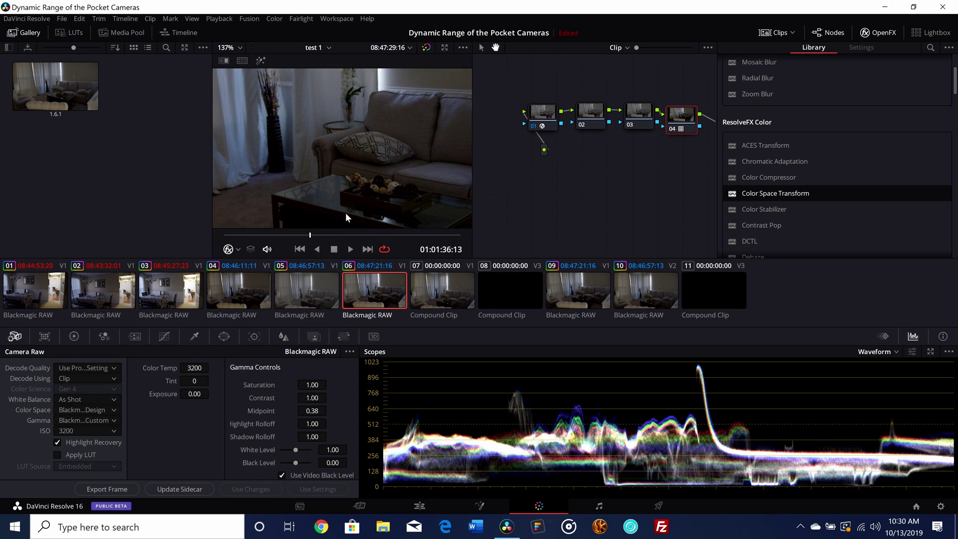
key("space")
scroll(279, 167, "down", 3)
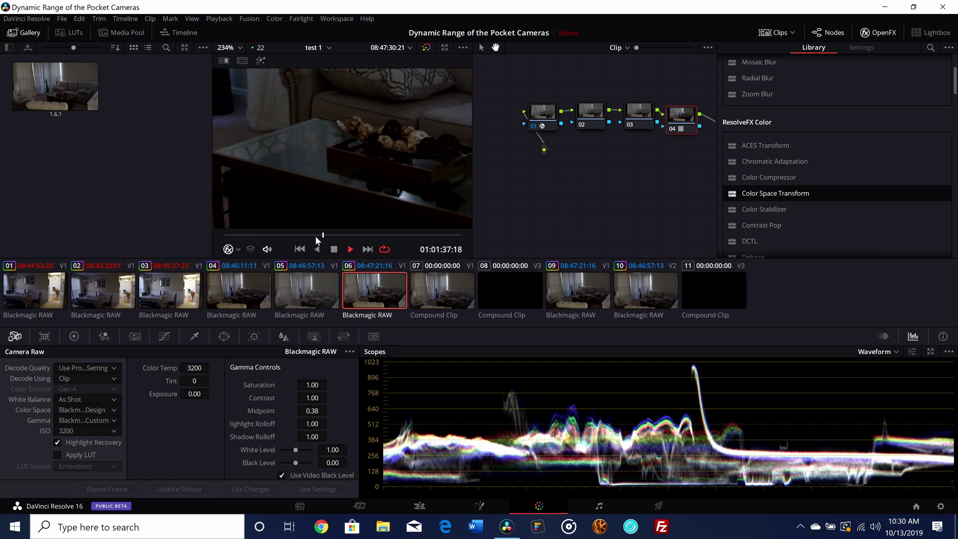
key("space")
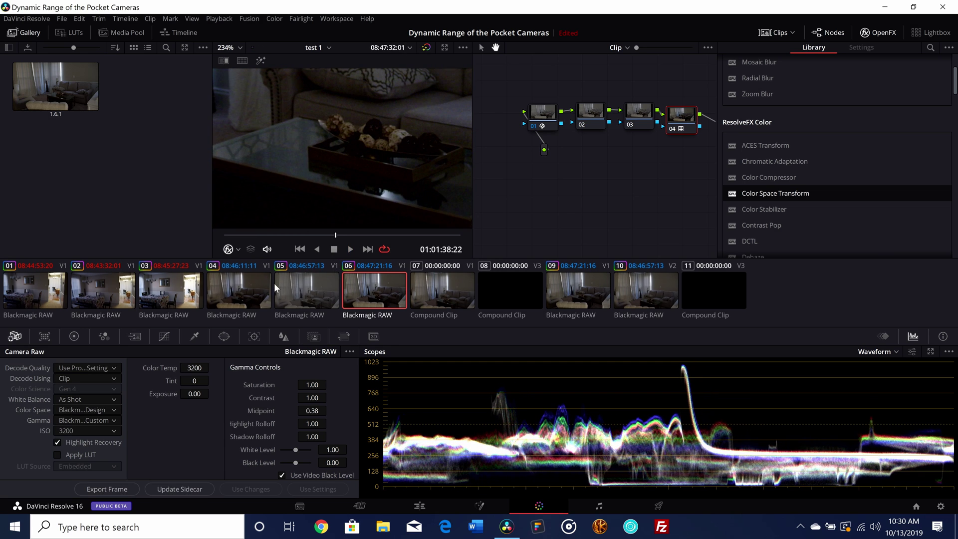
Compare the coffee-table shadows of clips 04 and 05 at close zoom, playing the fifth clip at 193% to inspect noise
left_click(264, 294)
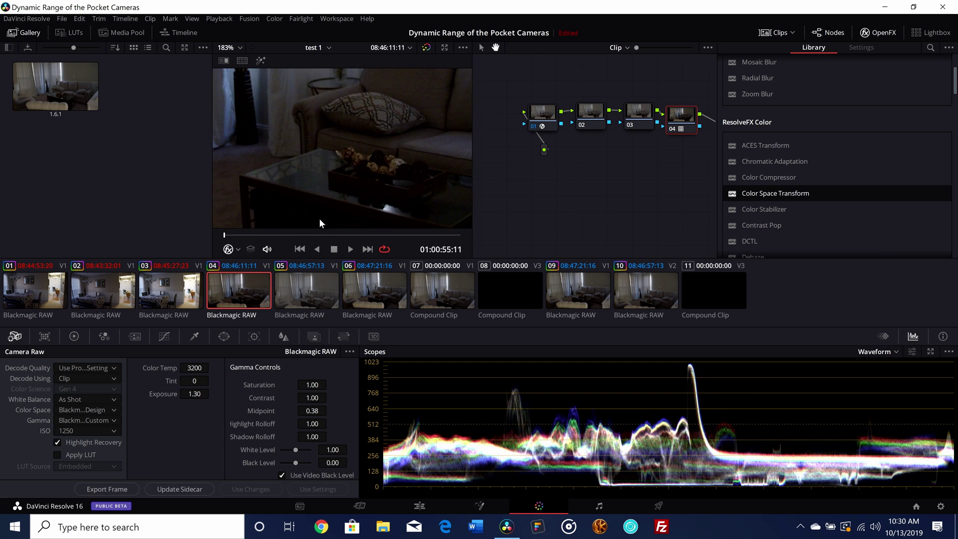
scroll(322, 221, "down", 2)
key("Down")
scroll(328, 175, "up", 3)
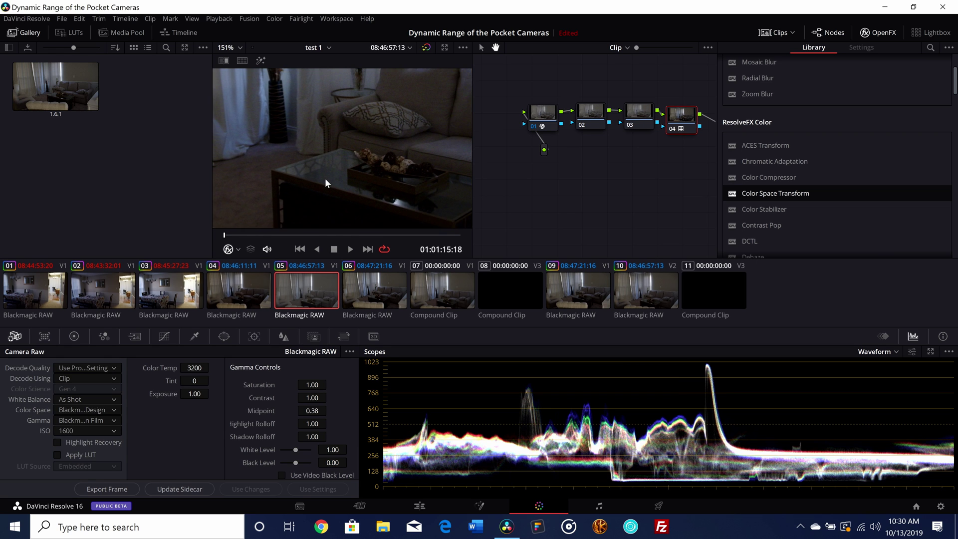
left_click(351, 249)
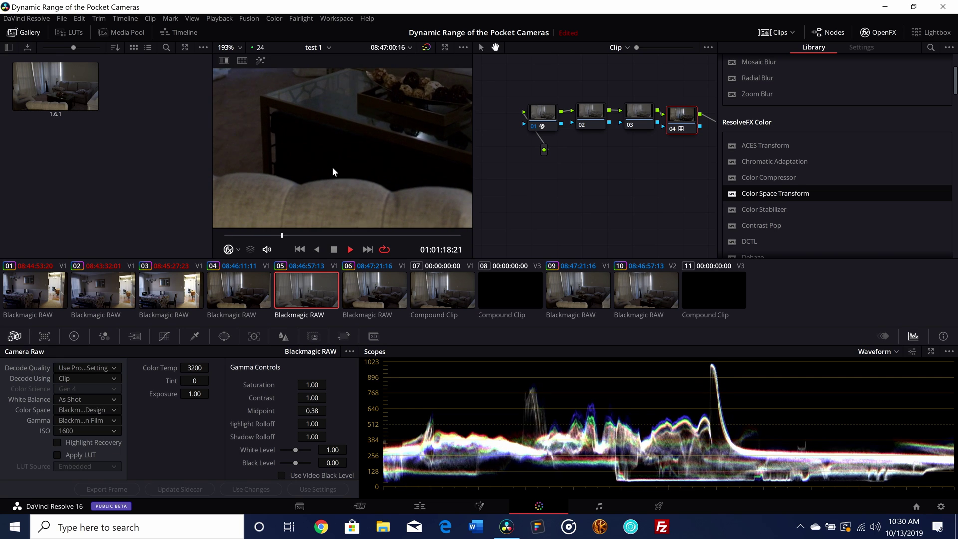
left_click(335, 251)
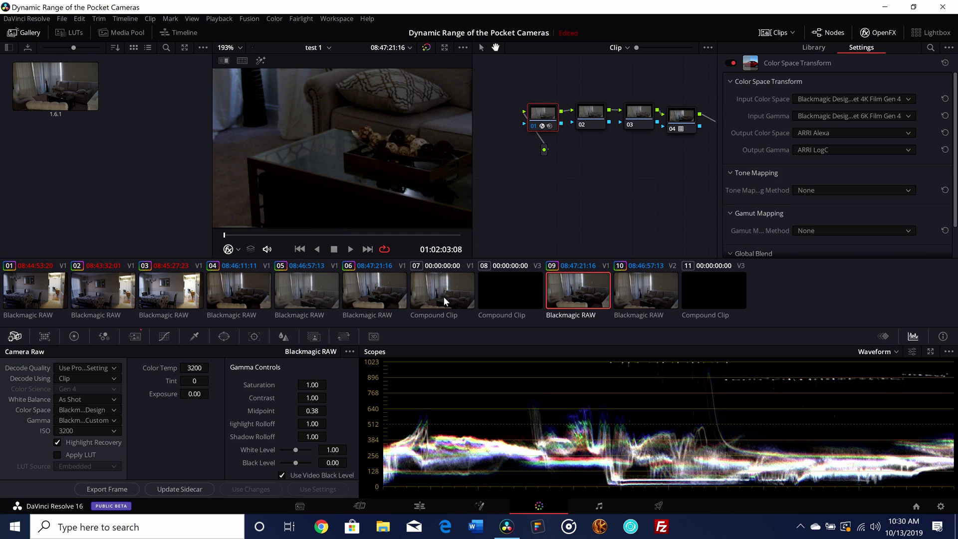
Select compound clip 07, scrub further into it, and fit its whole split-screen frame in the viewer
left_click(443, 303)
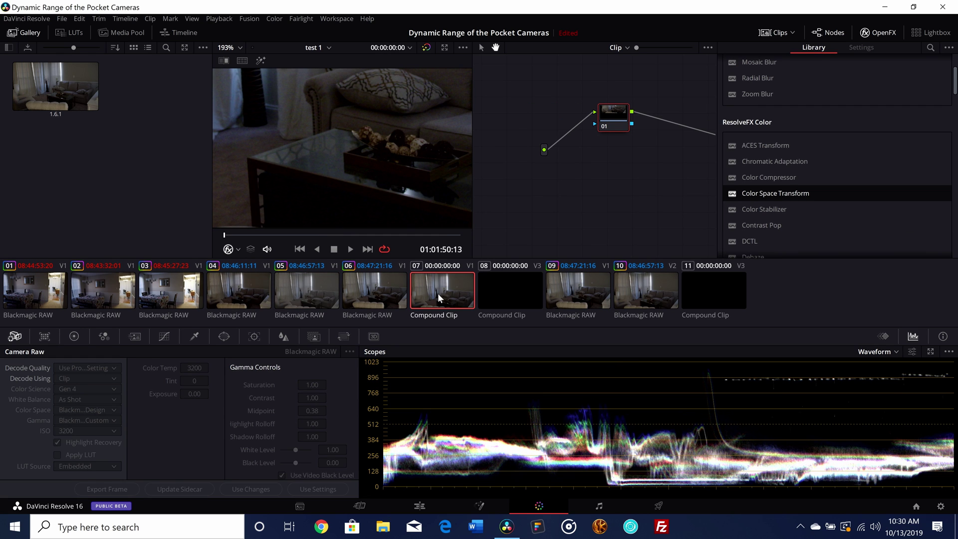
left_click_drag(261, 235, 287, 235)
left_click(240, 48)
left_click(239, 61)
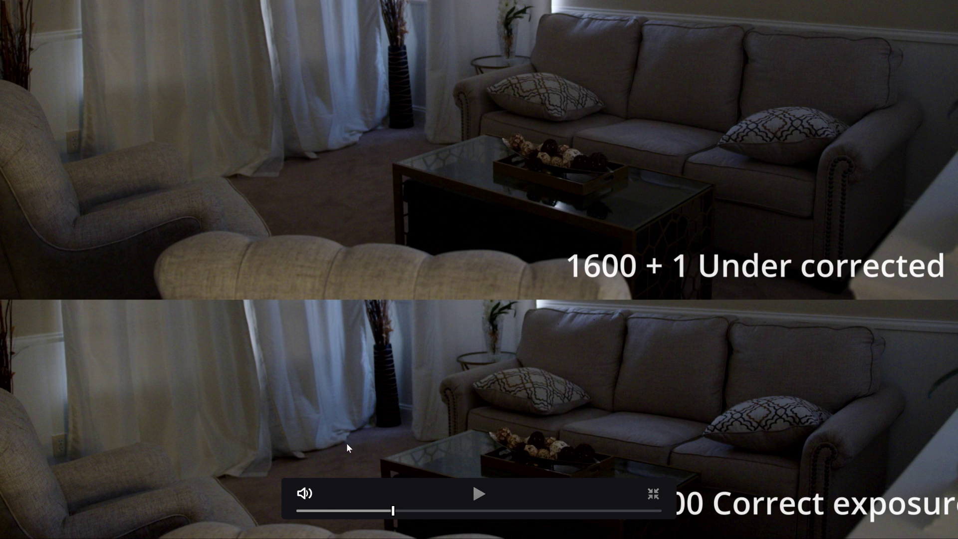
Play the 1600 versus 3200 split-screen comparison in full screen and return it to its first frame
left_click(307, 510)
left_click(482, 494)
left_click(479, 494)
left_click(298, 510)
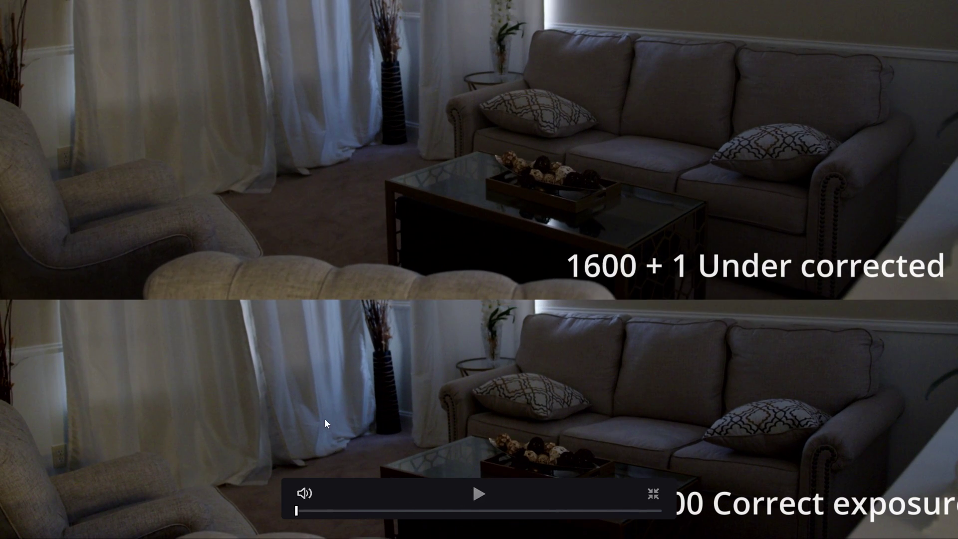
key("Escape")
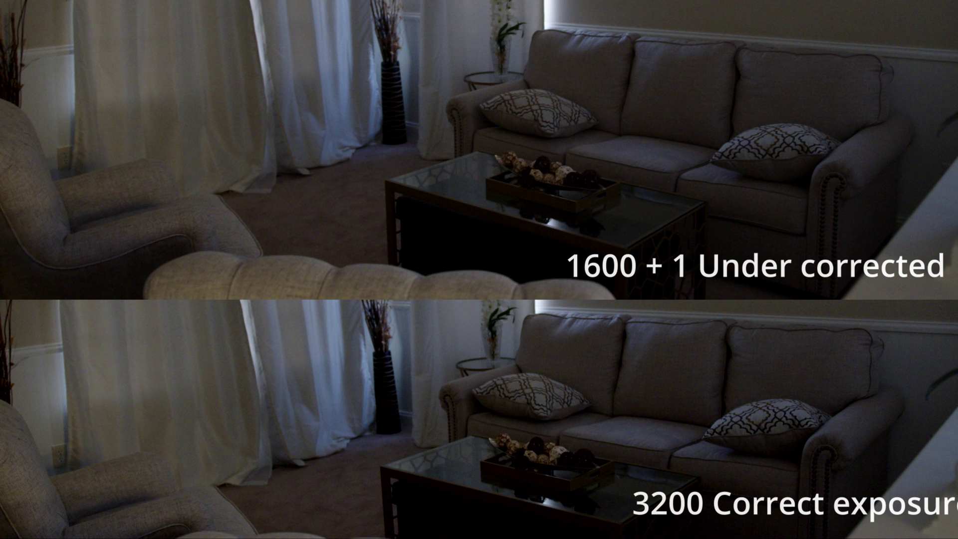
key("space")
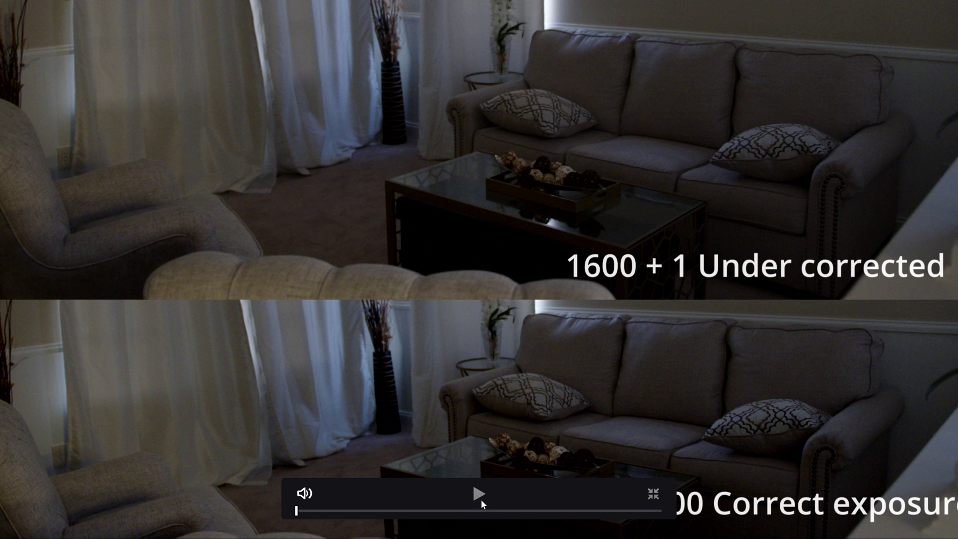